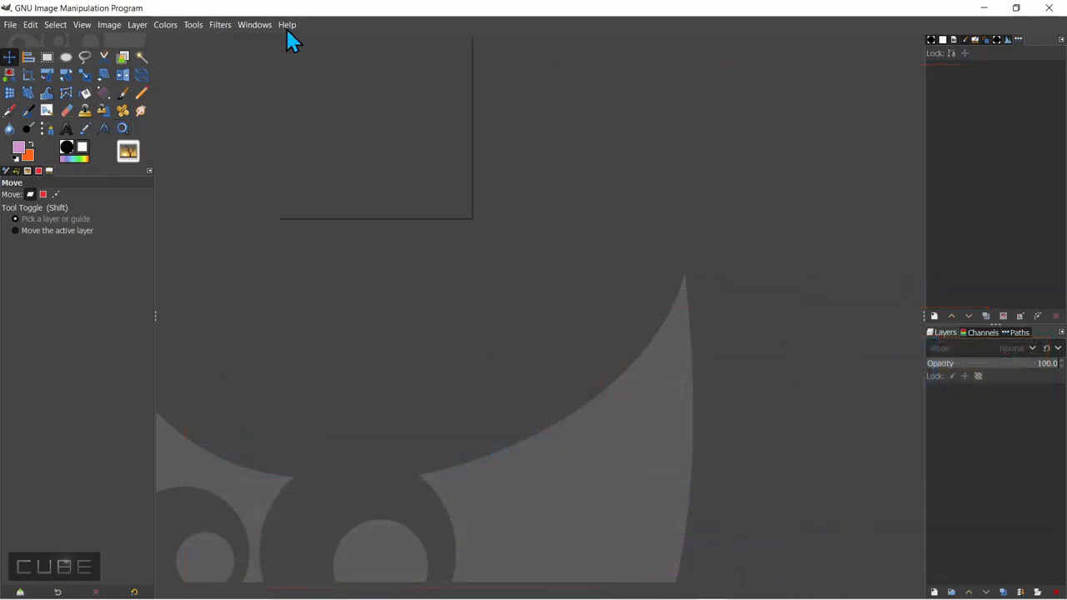
left_click(287, 25)
left_click(328, 90)
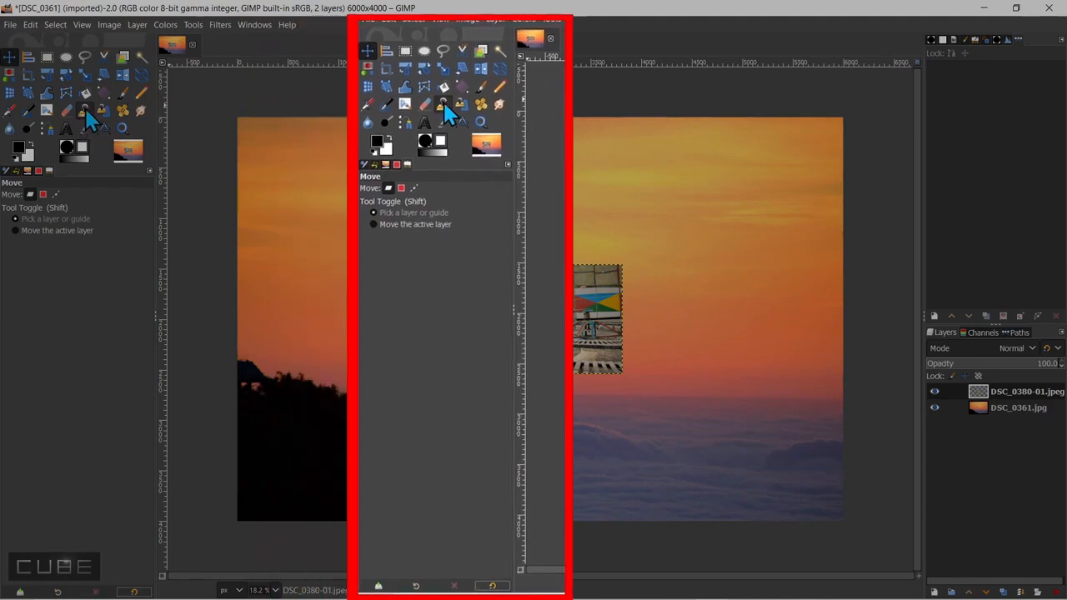
- Try the Paintbrush with size 879, aspect ratio -5, spacing 123 and hardness 39, and reset its options to defaults
left_click(123, 93)
mouse_move(50, 254)
left_mouse_down()
mouse_move(112, 254)
mouse_move(46, 269)
left_mouse_up()
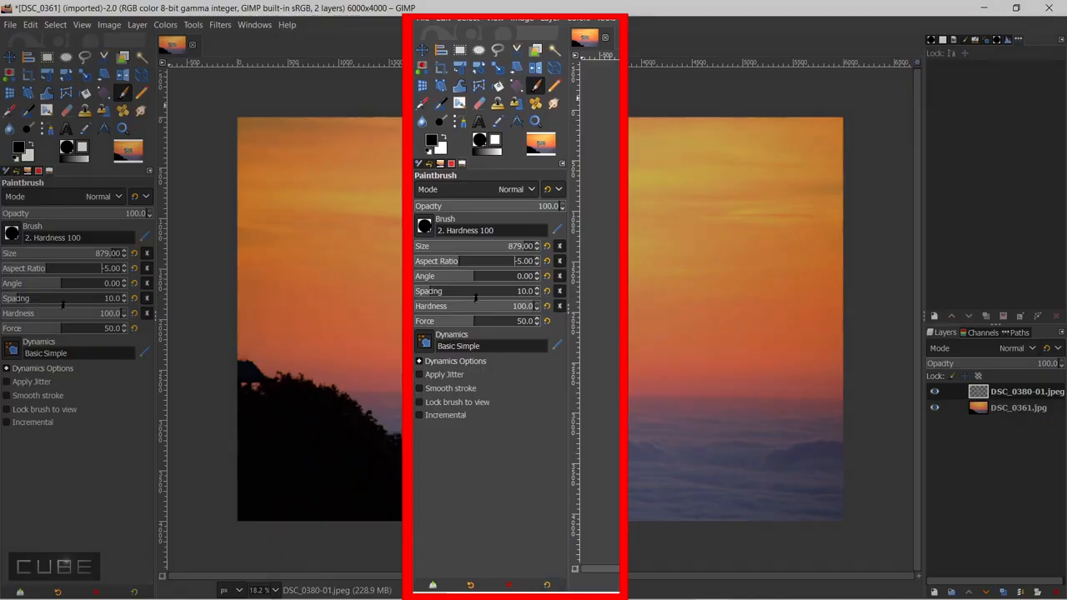
mouse_move(55, 300)
left_mouse_down()
mouse_move(92, 299)
mouse_move(49, 313)
left_mouse_up()
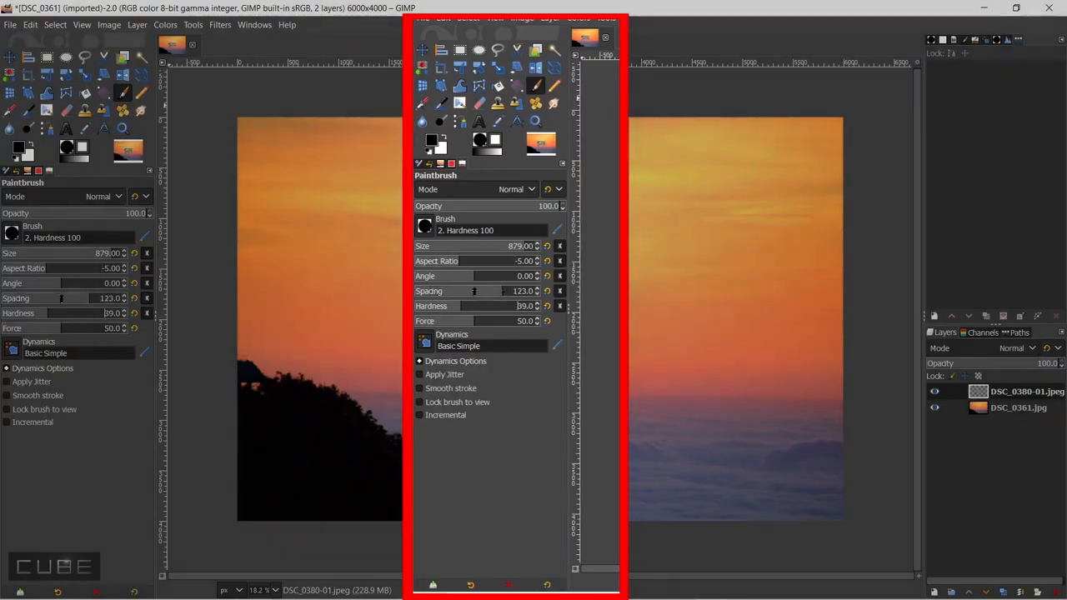
left_click(135, 592)
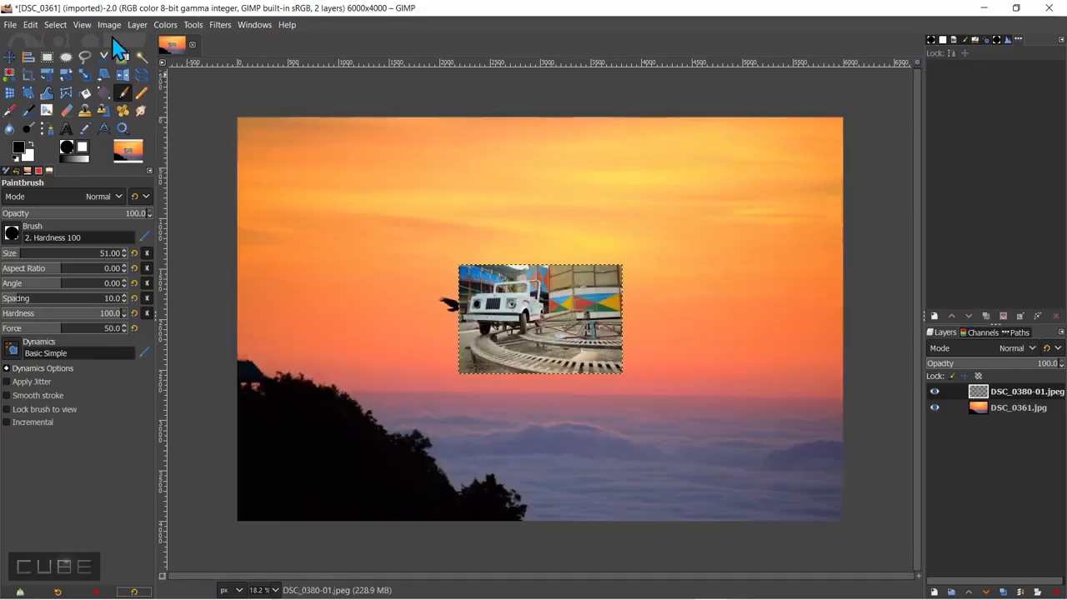
- Resize the canvas to 10000 px wide by 4000 px high with the existing image centered
left_click(110, 24)
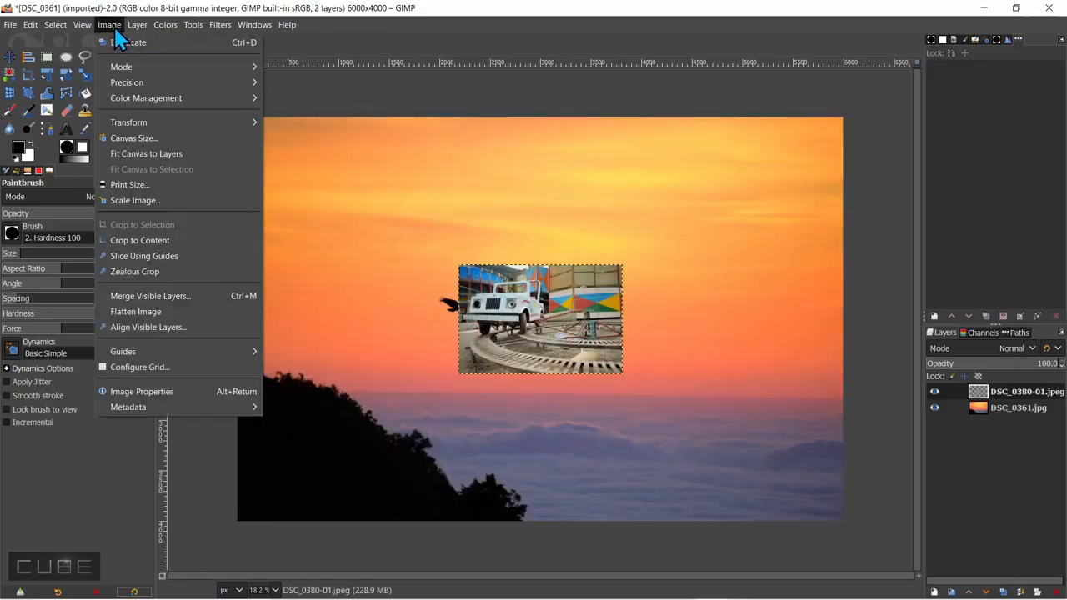
left_click(145, 134)
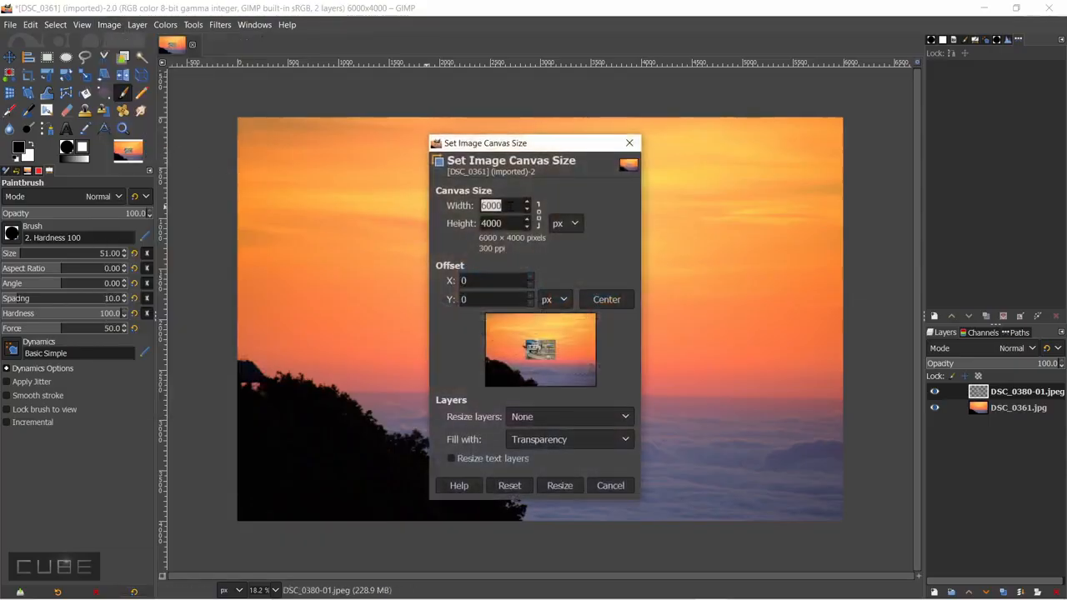
type("10000")
key("Tab")
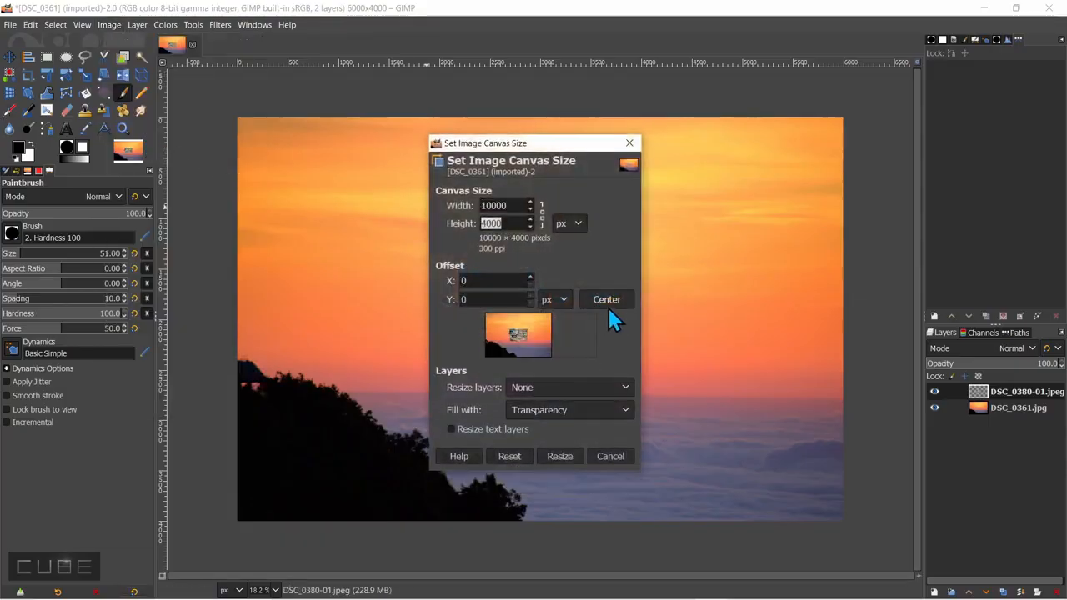
left_click(603, 302)
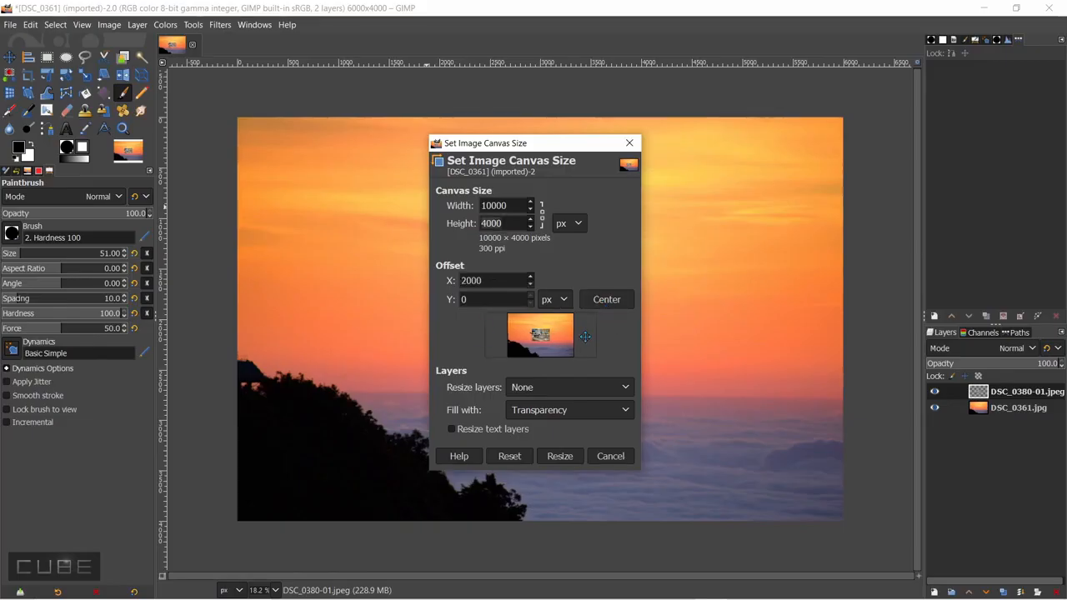
left_click(563, 457)
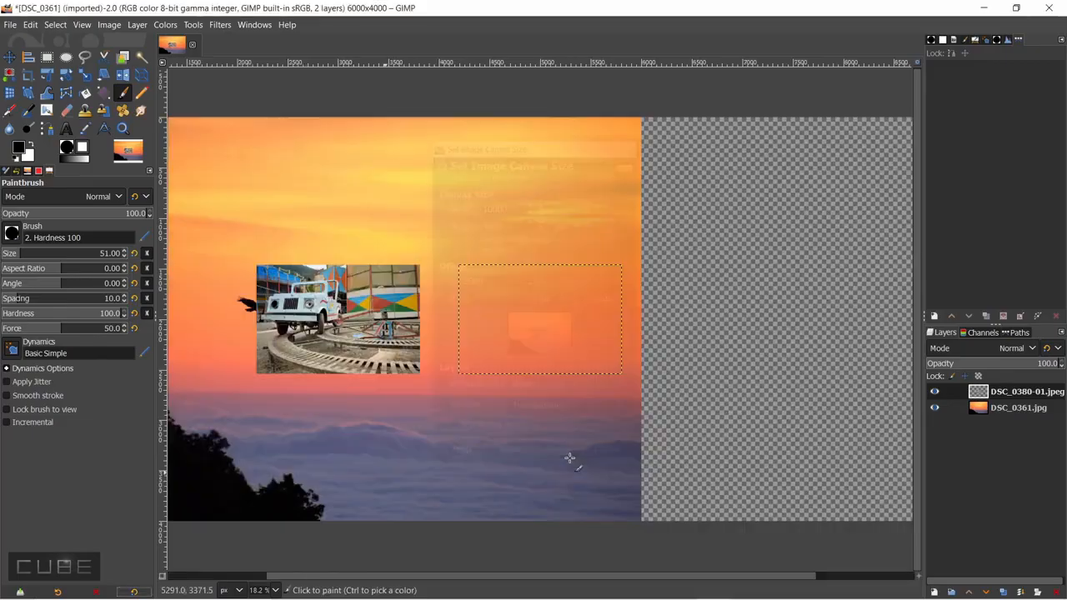
scroll(587, 375, "down", 1)
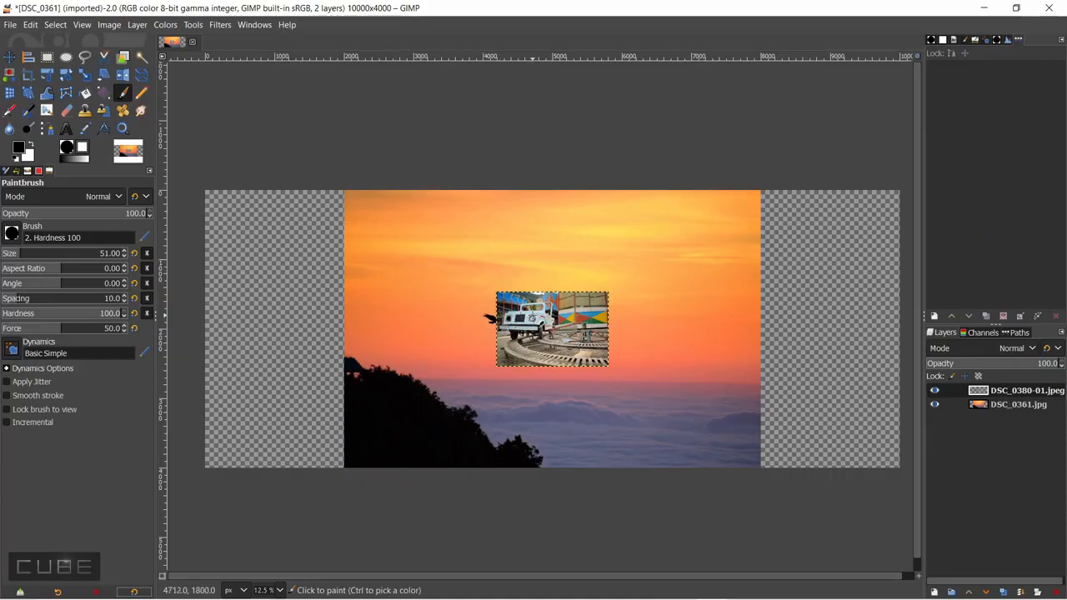
- Try lowering the Saturation scale of the DSC_0380-01.jpeg layer to about 0.23
scroll(551, 316, "up", 2)
left_click_drag(555, 326, 498, 248)
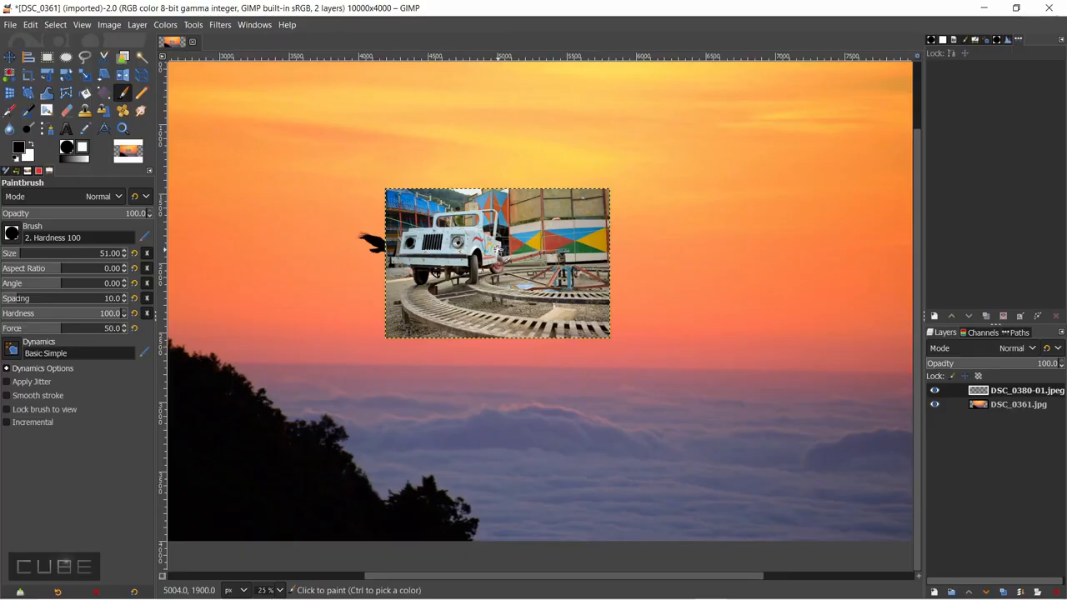
left_click(169, 25)
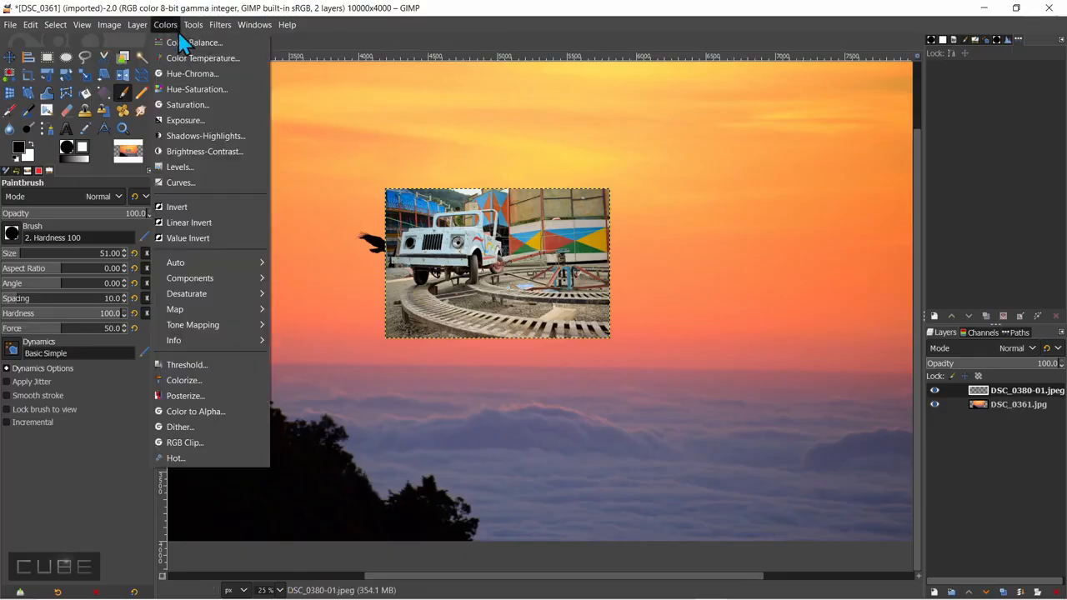
mouse_move(165, 24)
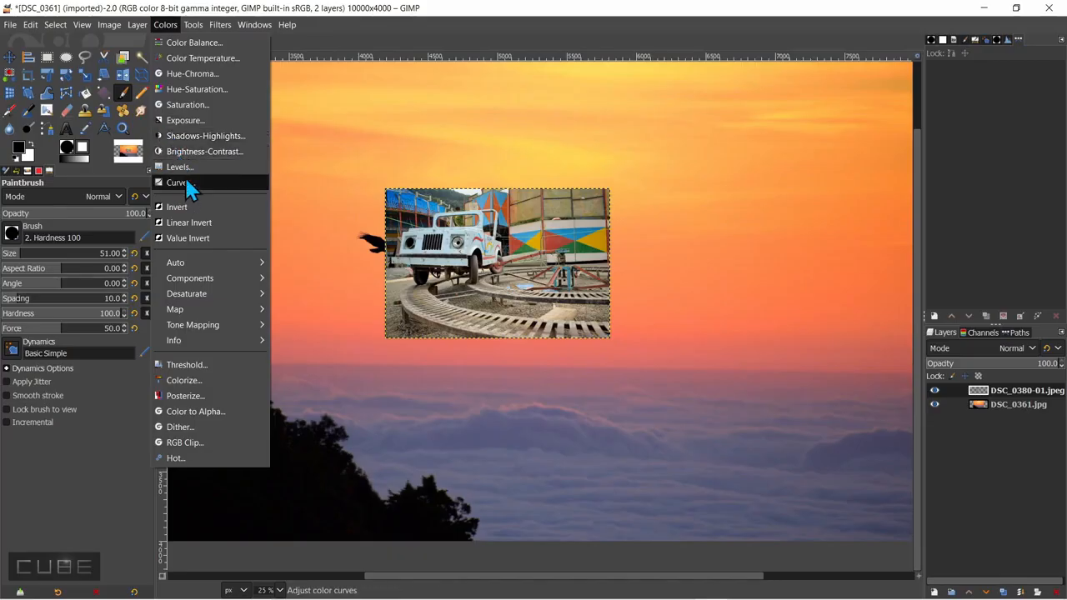
left_click(202, 104)
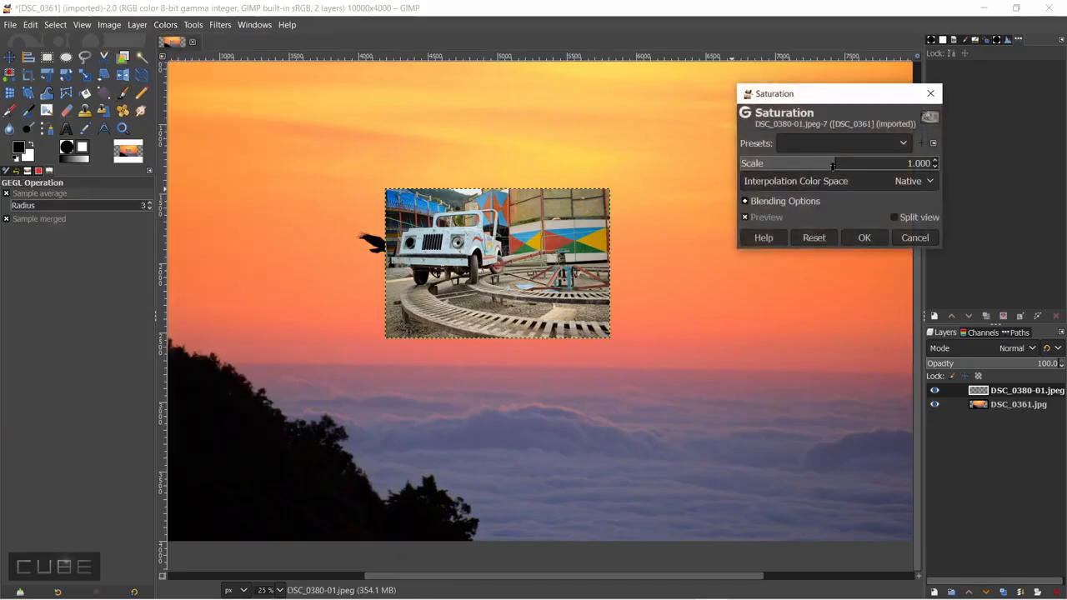
left_click_drag(836, 163, 781, 169)
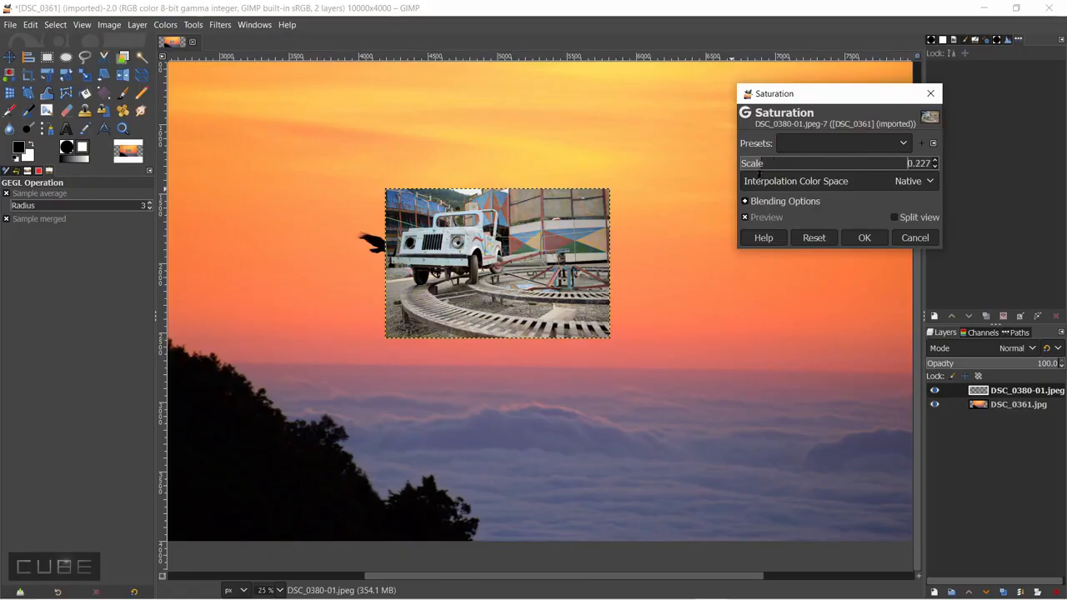
left_click_drag(763, 172, 759, 172)
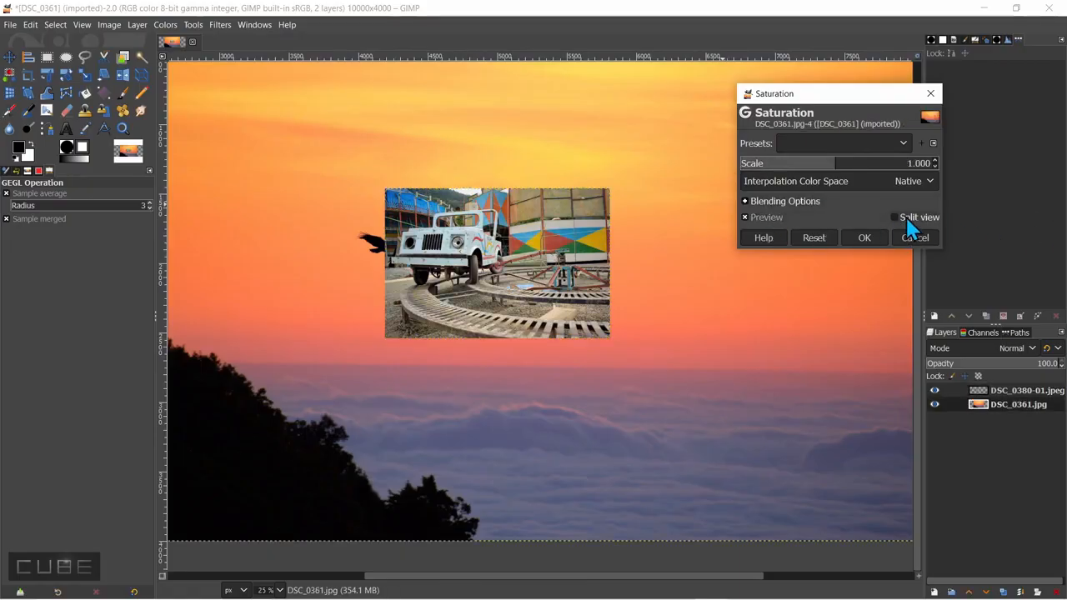
- Try desaturating the DSC_0361.jpg layer to a scale of about 0.04 with a split before-and-after view, and cancel the adjustment
scroll(573, 256, "down", 2)
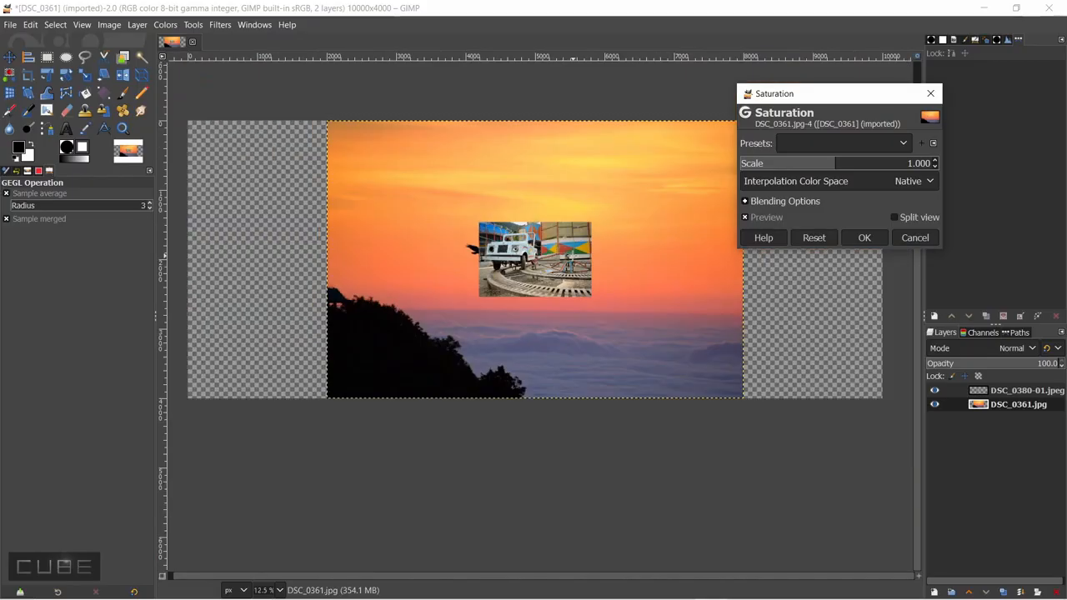
left_click_drag(835, 163, 632, 245)
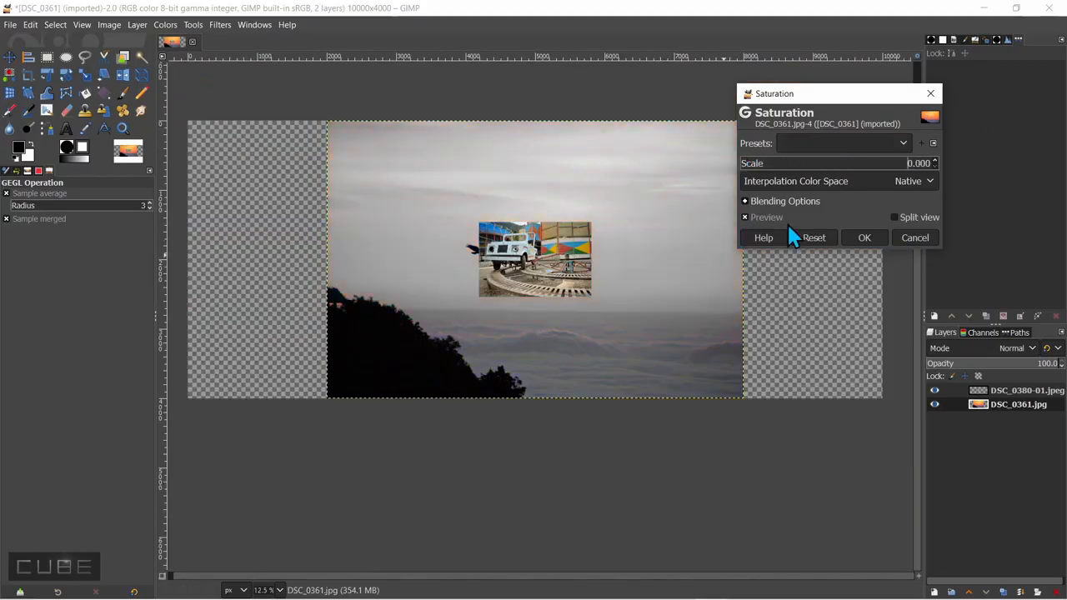
left_click_drag(825, 164, 838, 163)
left_click(894, 217)
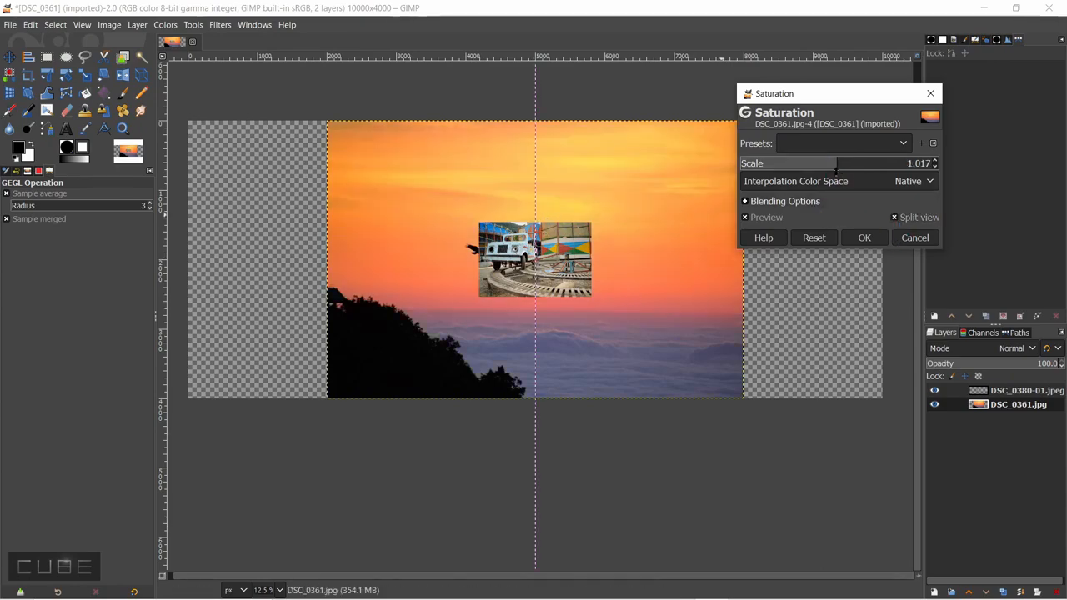
left_click_drag(833, 169, 410, 219)
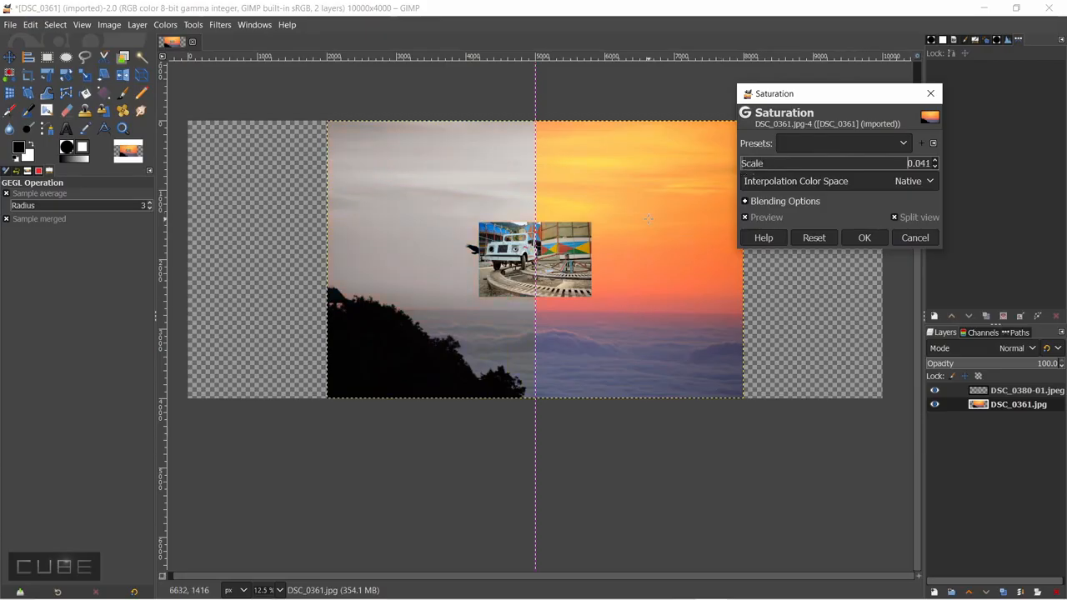
left_click(914, 237)
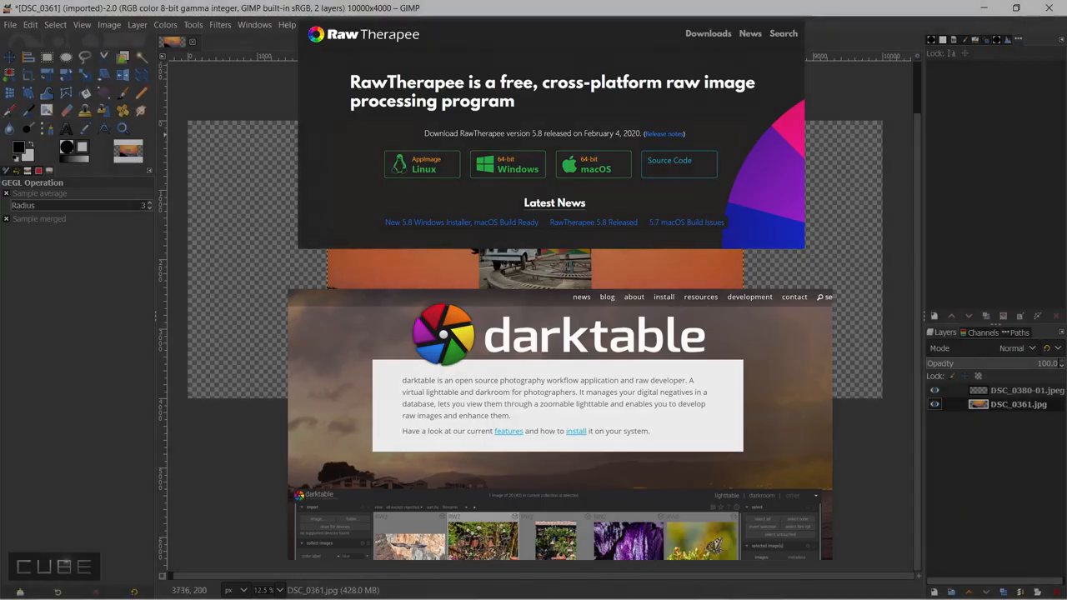
- Open the raw photo _DSC0084.NEF from the gimp folder for developing in darktable
left_click(10, 24)
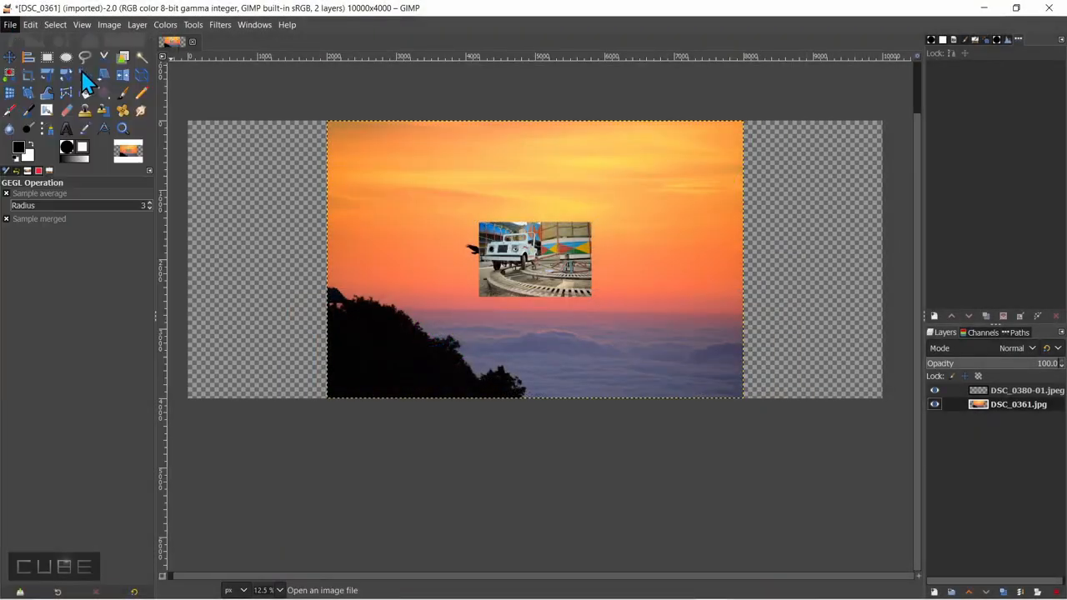
left_click(80, 71)
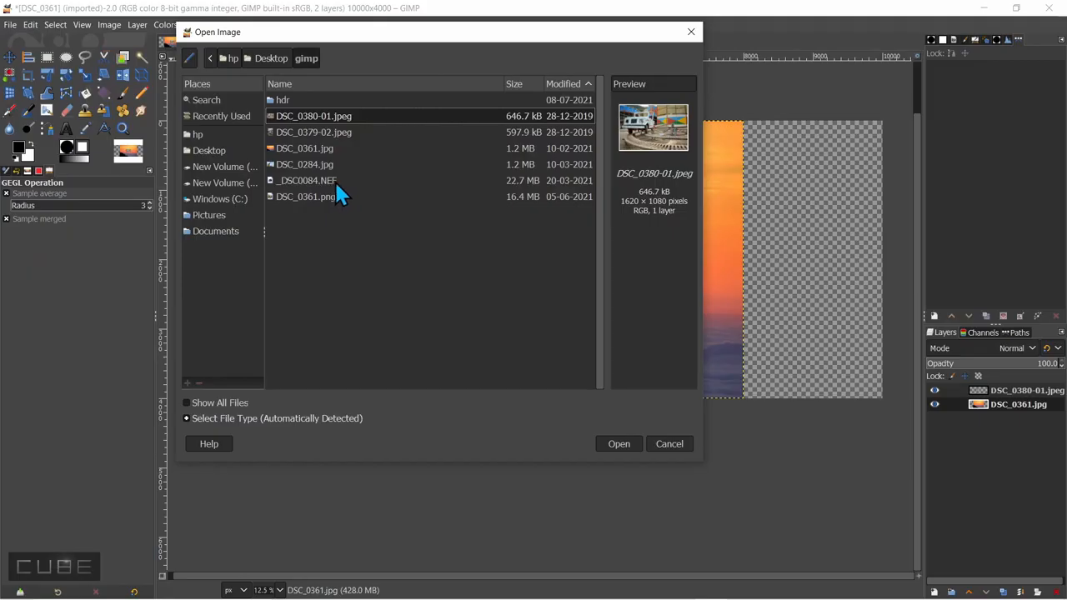
left_click(323, 181)
left_click(618, 443)
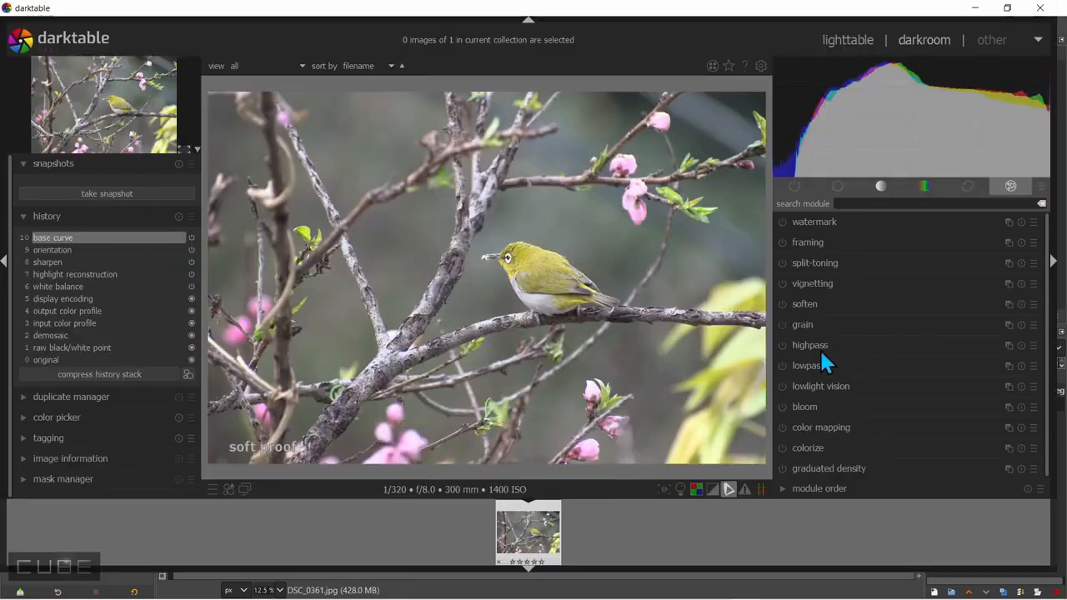
- Enable the rgb levels module for the raw bird photo, adjust its levels, and close darktable to return to GIMP
left_click(881, 186)
left_click(782, 242)
left_click(808, 242)
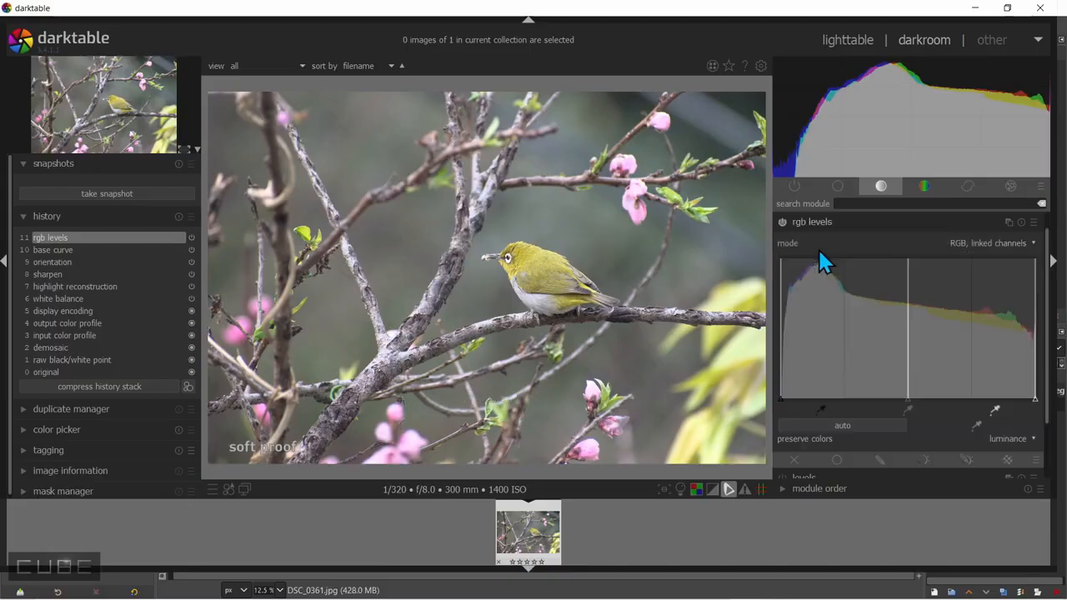
left_click_drag(866, 374, 945, 374)
left_click(1052, 4)
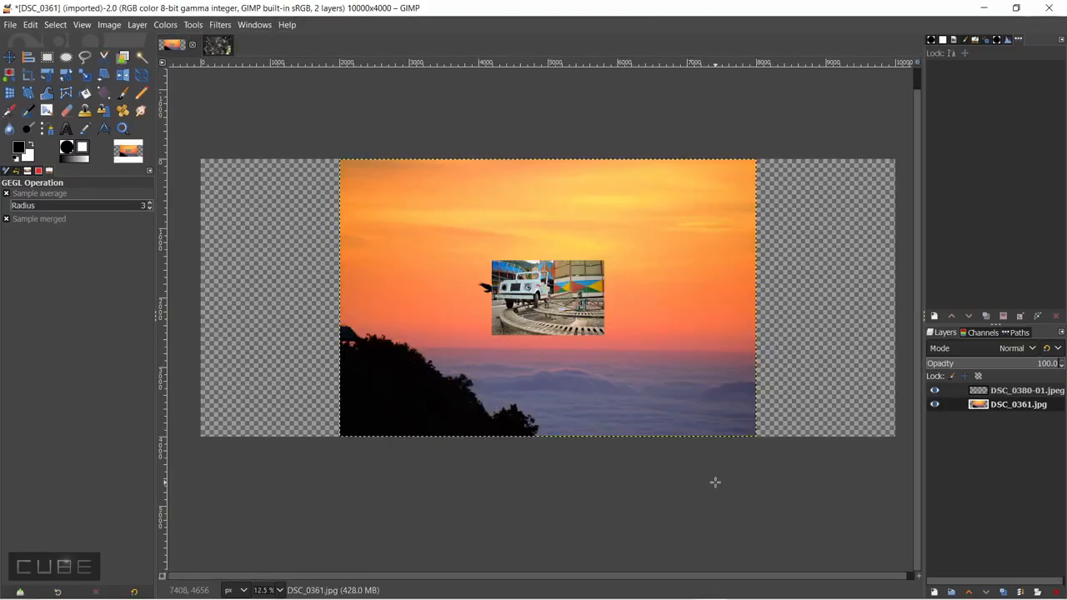
- Turn on zooming the image with the window size and pan the canvas using the navigation preview
left_click(916, 60)
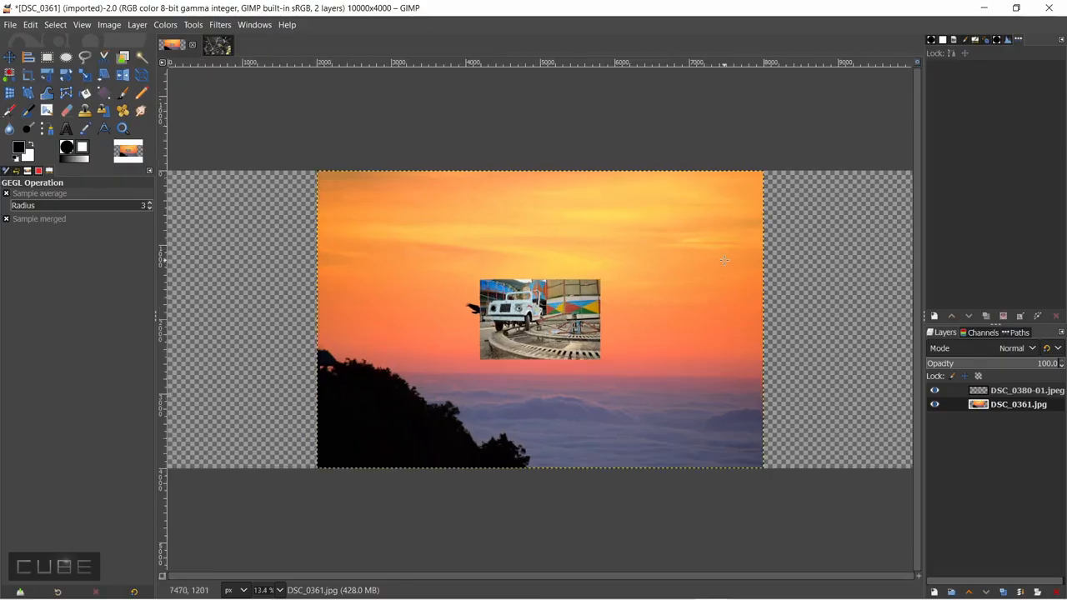
left_click(916, 575)
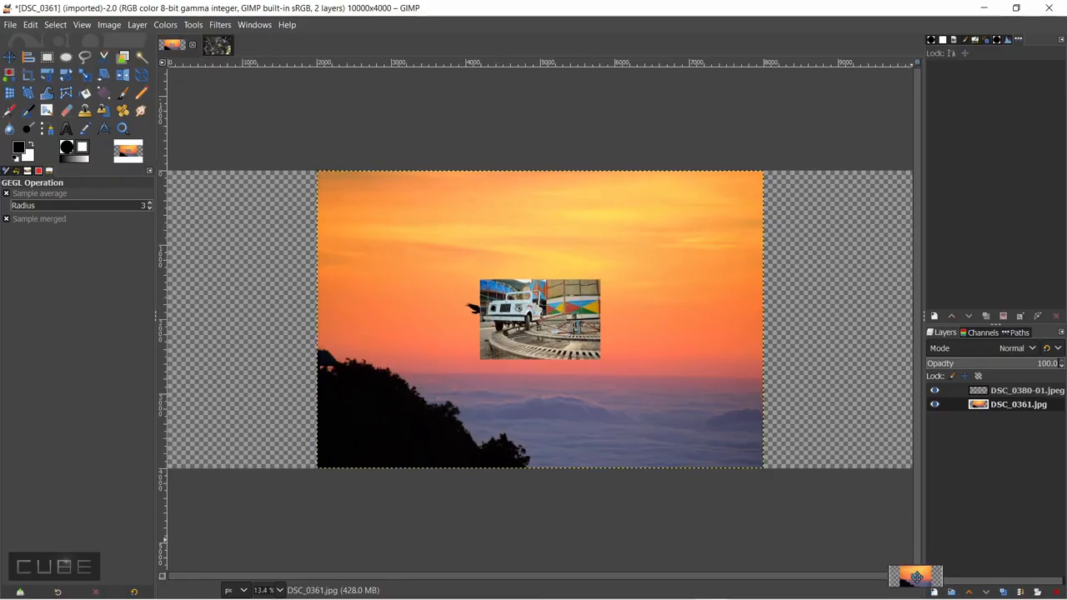
mouse_move(917, 576)
left_mouse_down()
mouse_move(900, 569)
mouse_move(894, 582)
mouse_move(914, 577)
left_mouse_up()
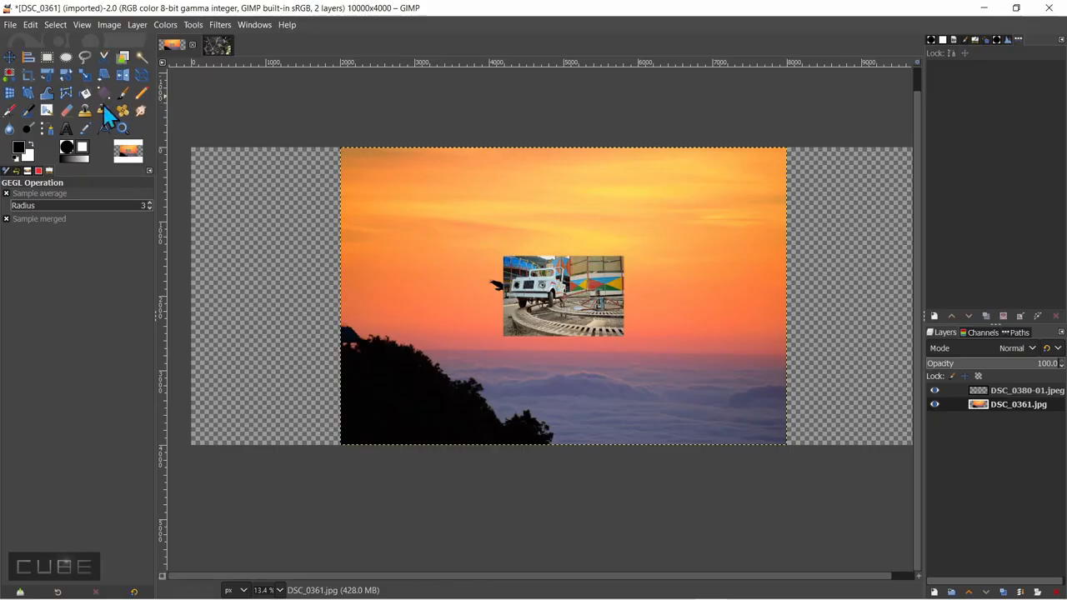
left_click(15, 23)
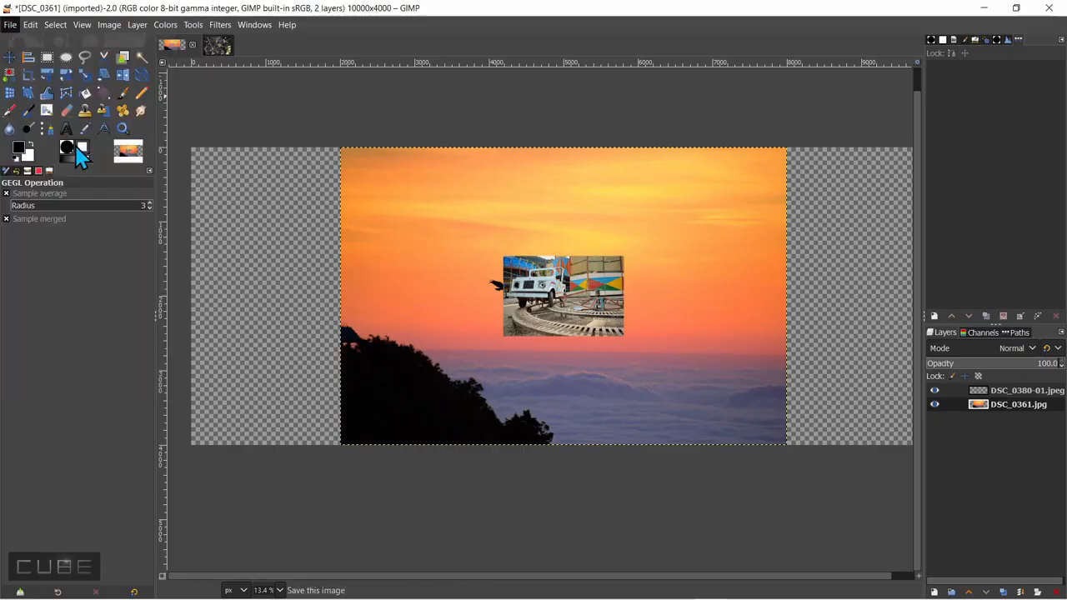
left_click(74, 143)
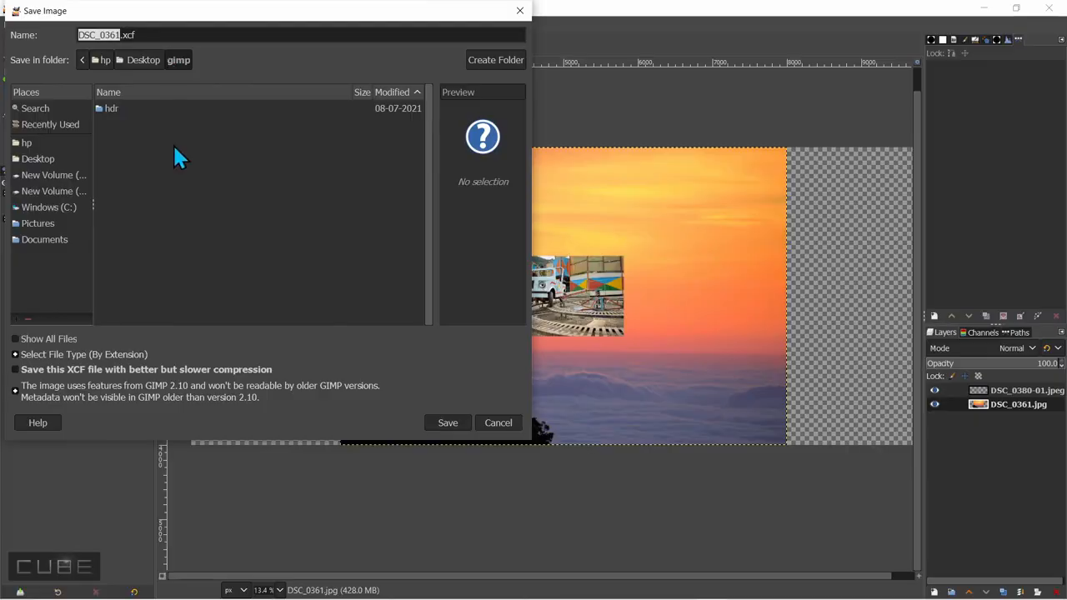
left_click(499, 423)
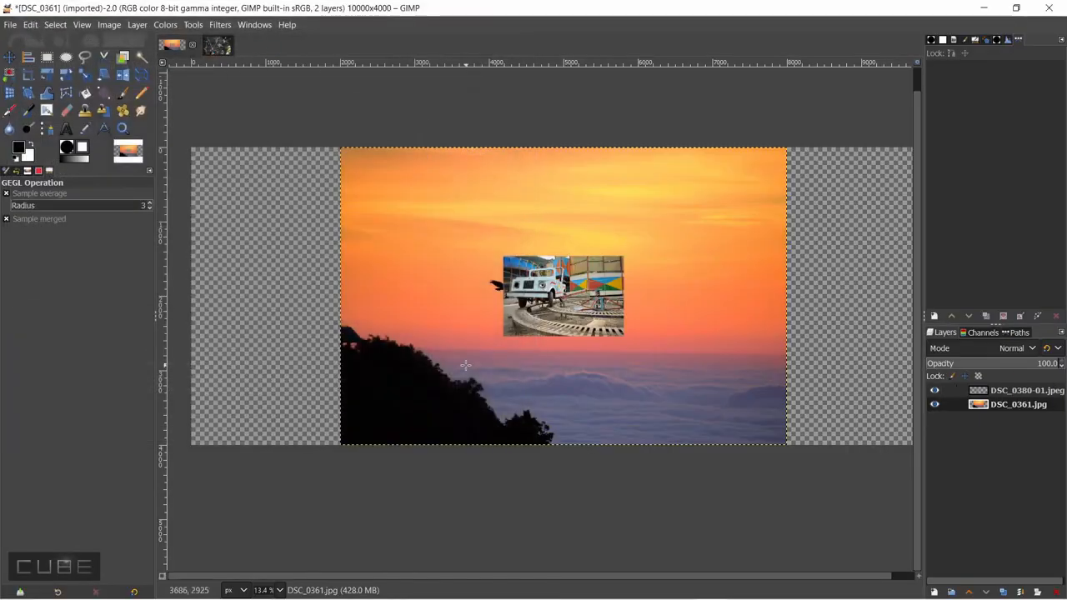
- Open the export dialog for the sunset image and look through the list of supported file types
left_click(10, 24)
left_click(57, 235)
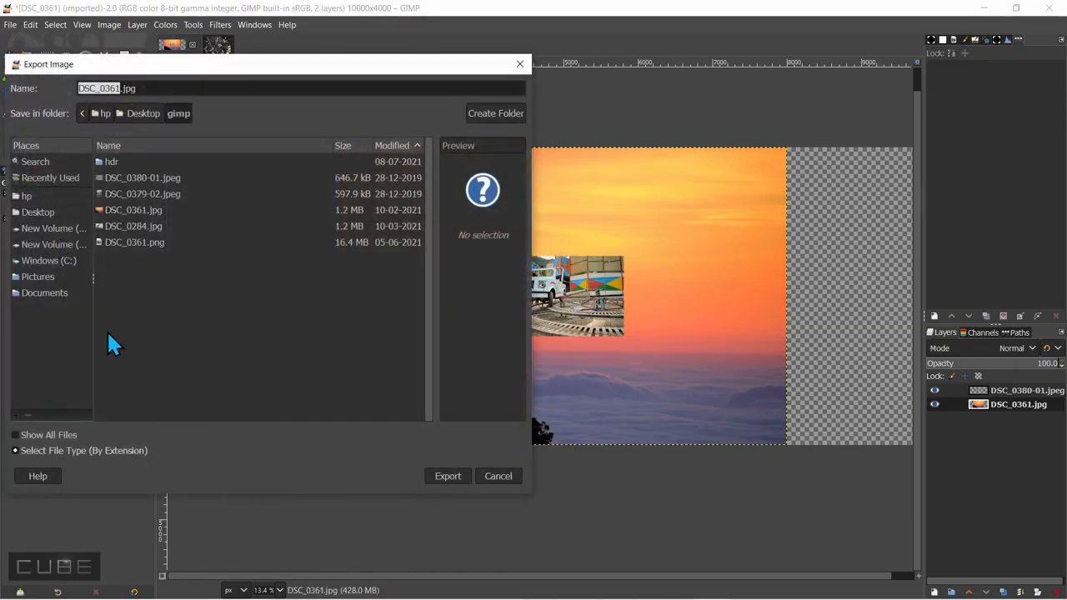
left_click(38, 452)
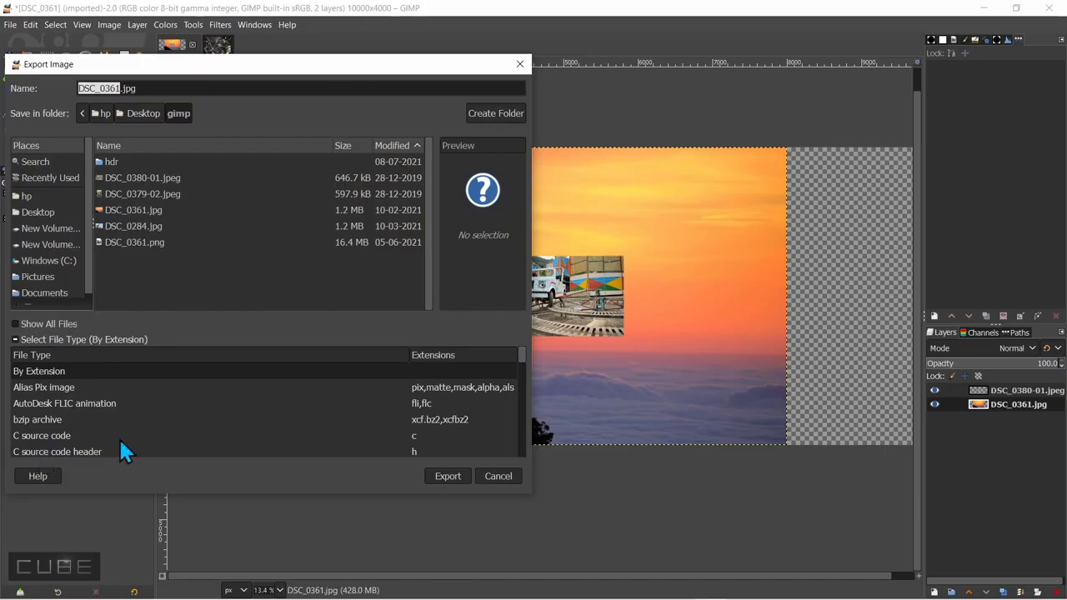
scroll(337, 437, "down", 5)
scroll(335, 428, "down", 4)
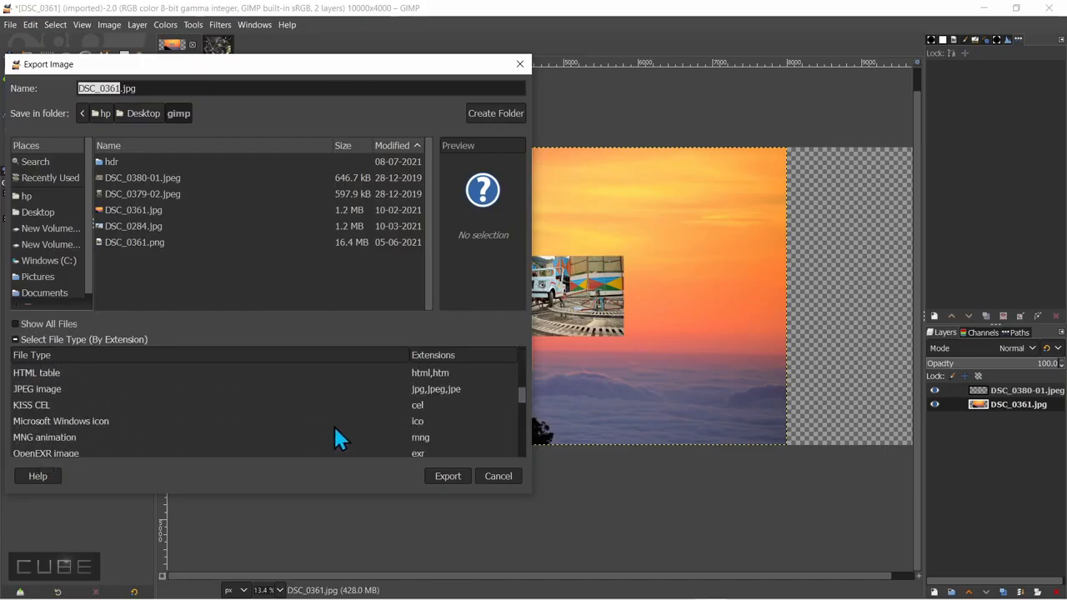
scroll(335, 428, "up", 6)
- Try changing the export file's extension to png, and set the name back to DSC_0361.jpg
left_click(141, 88)
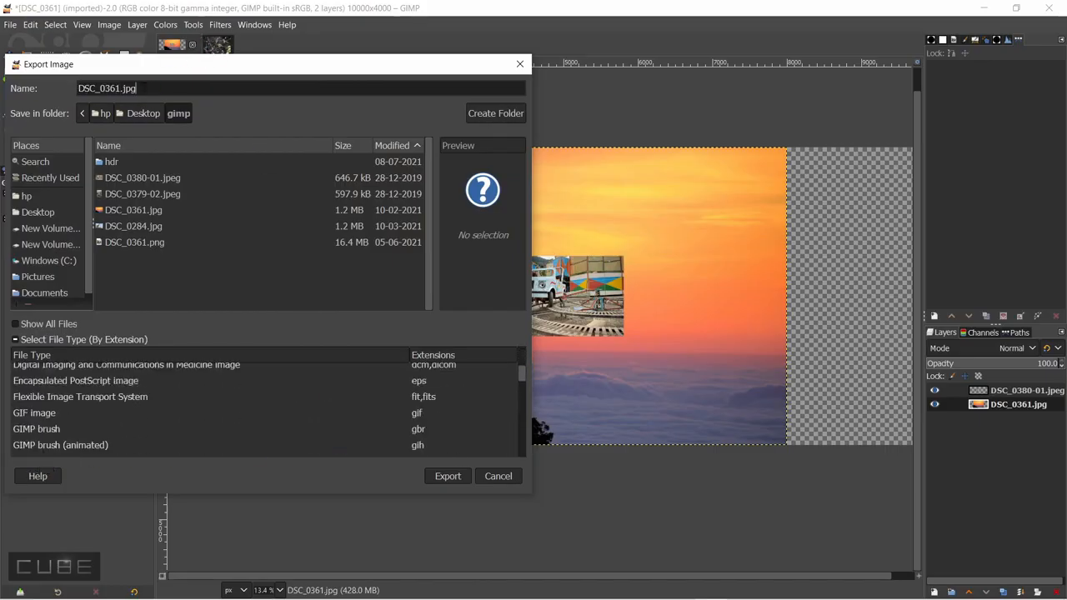
type("png")
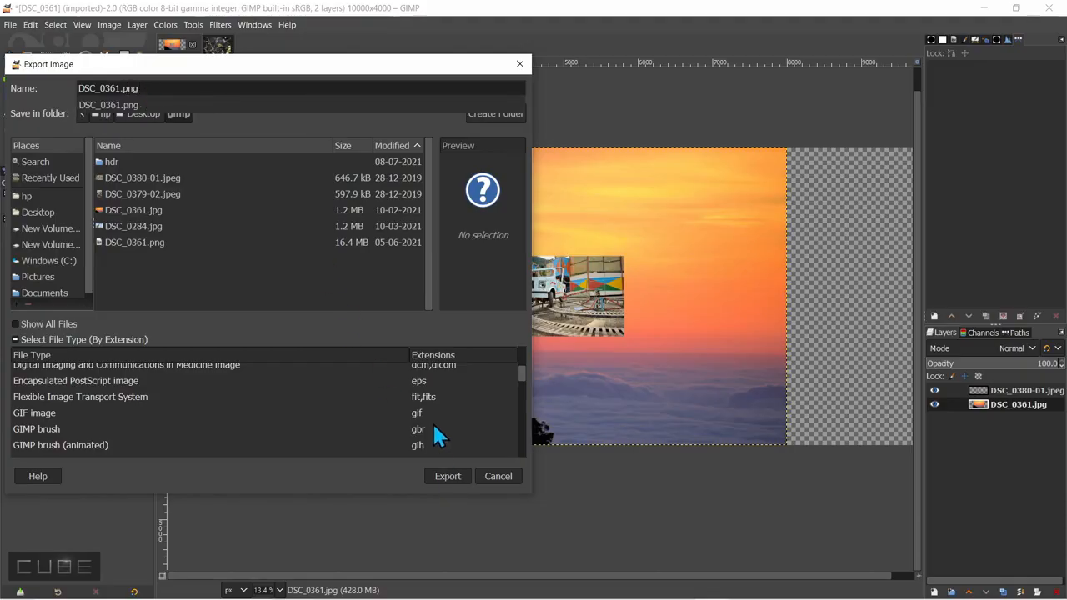
key("BackSpace")
key("BackSpace")
key("BackSpace")
type("jpg")
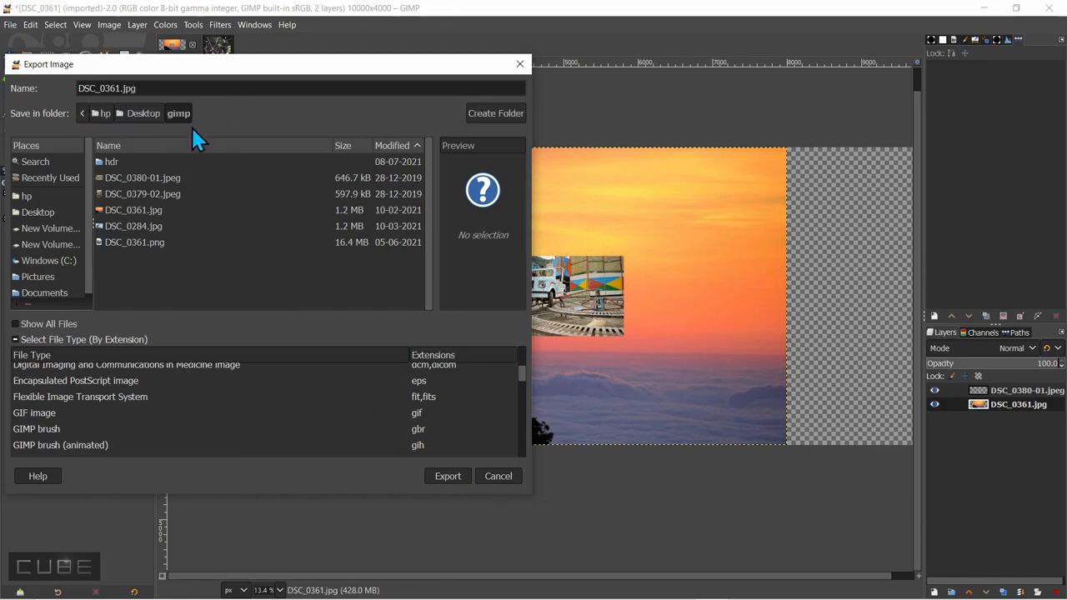
- Bring up the JPEG export options for DSC_0361.jpg, accepting the overwrite, and cancel the export
left_click(447, 476)
left_click(321, 337)
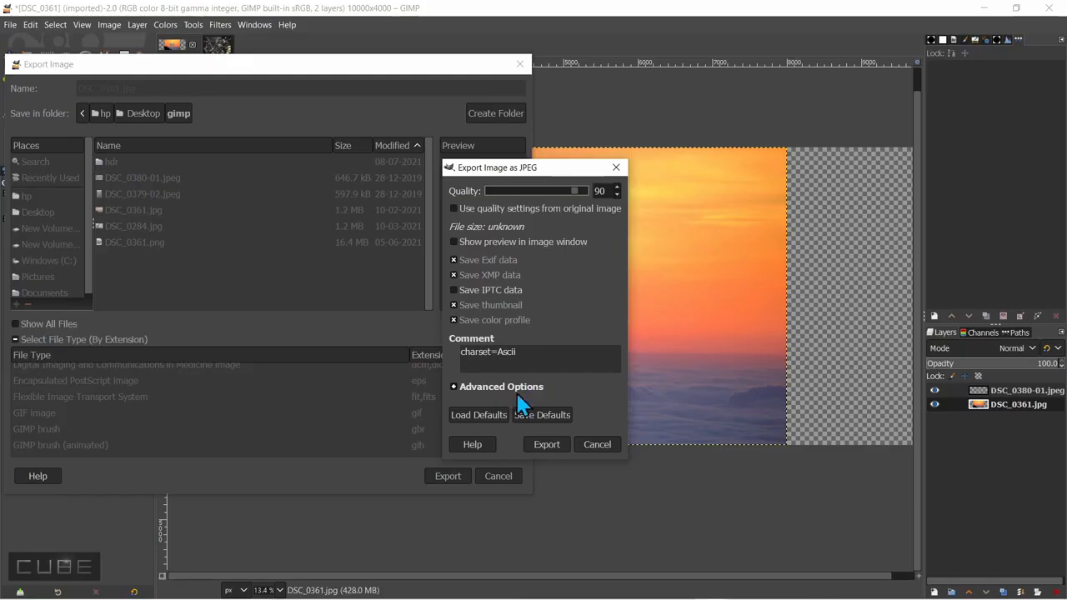
left_click(597, 444)
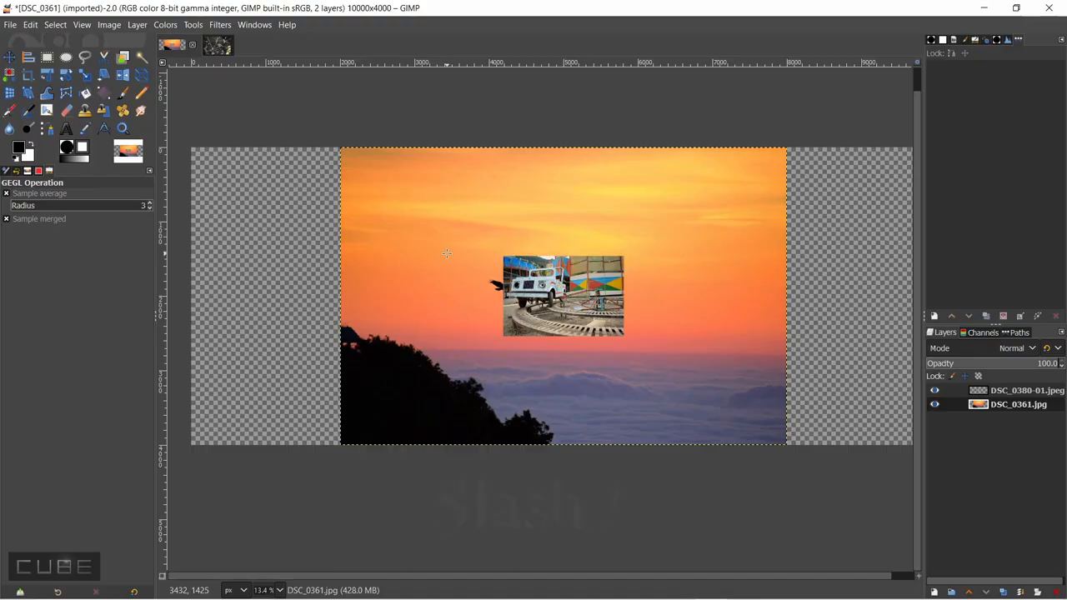
- Search the available actions for "satur" and run the Saturation adjustment on the DSC_0361.jpg layer
key("slash")
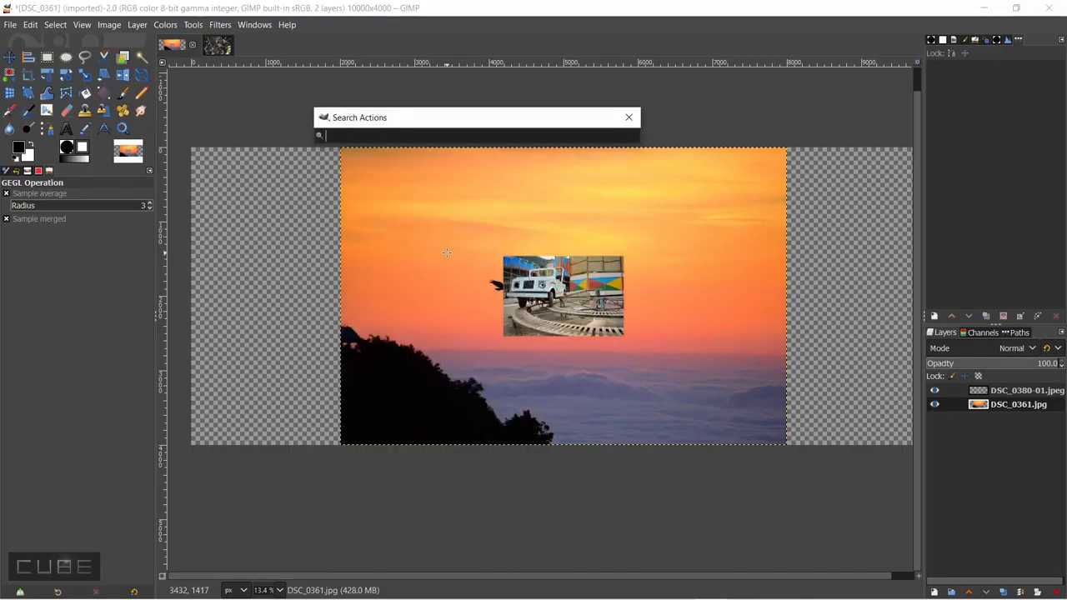
type("satur")
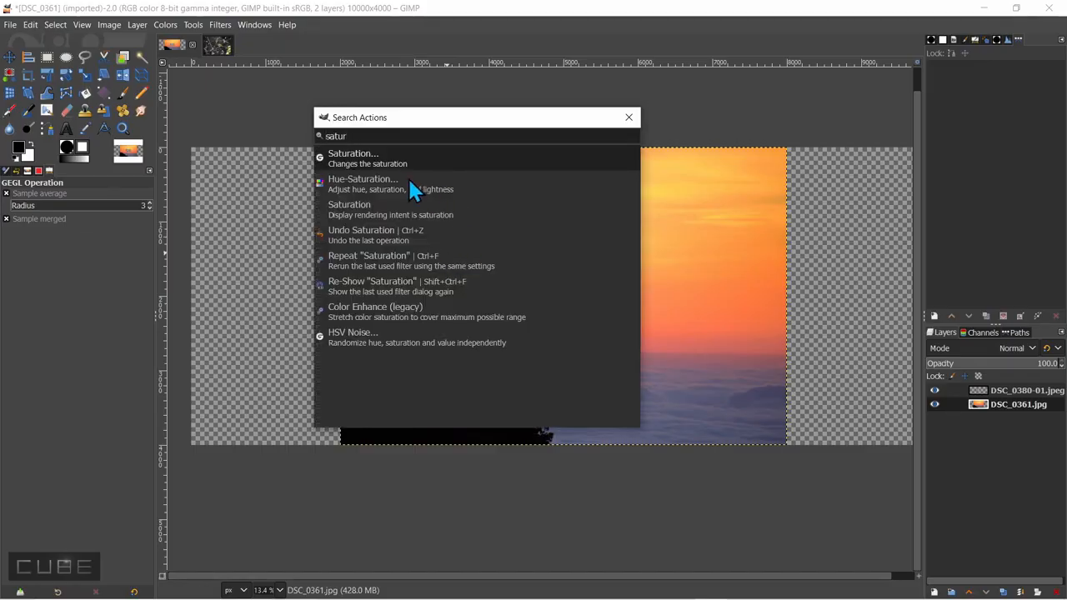
left_click(371, 164)
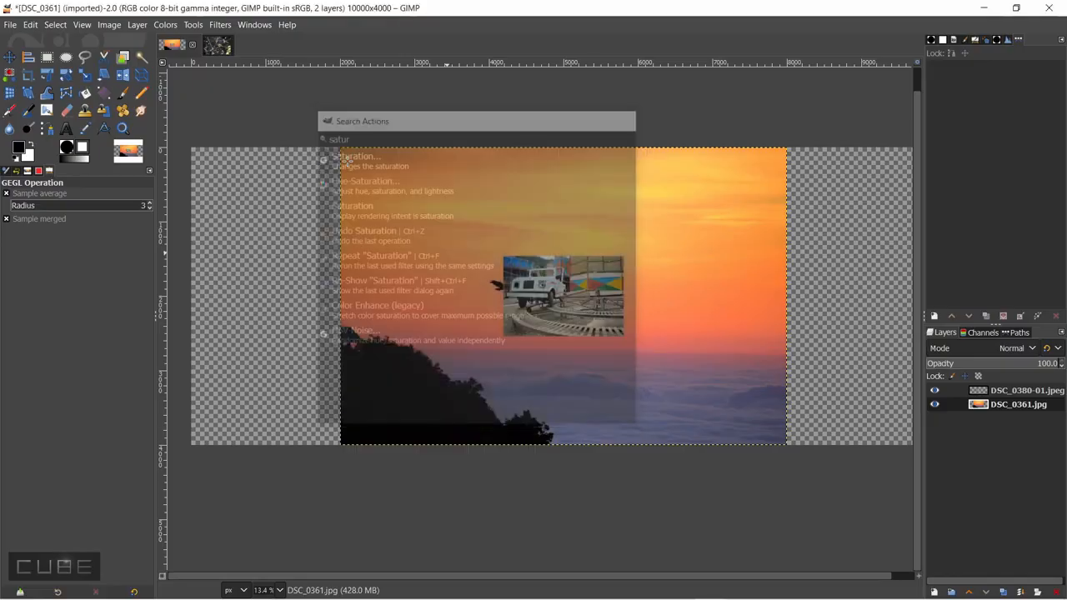
mouse_move(827, 163)
left_mouse_down()
mouse_move(780, 163)
mouse_move(826, 162)
left_mouse_up()
left_click(864, 238)
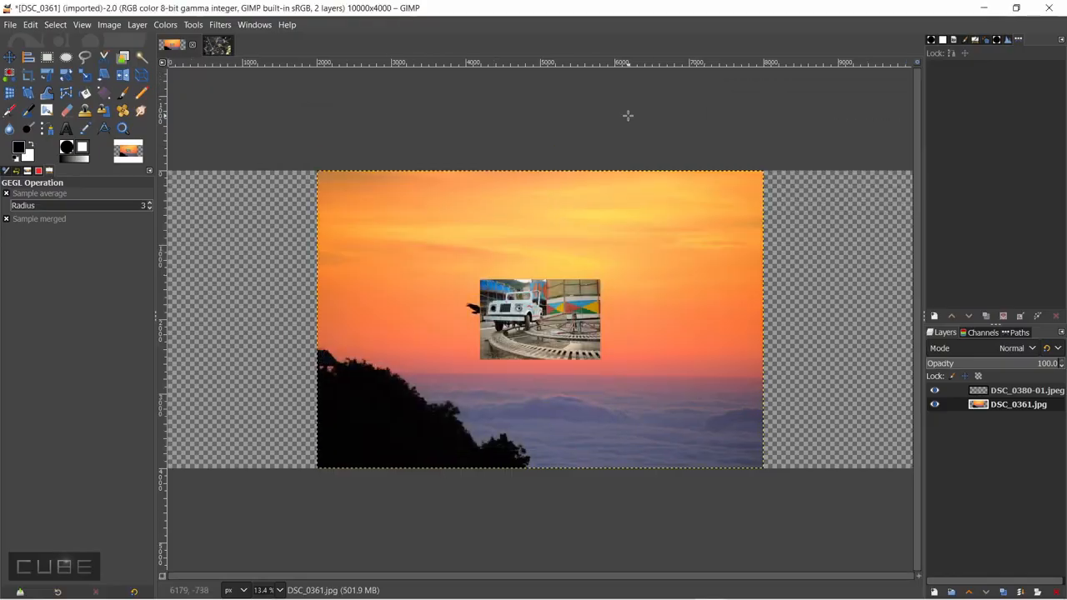
- Switch the editor to fullscreen and return it to the normal window
left_click(81, 25)
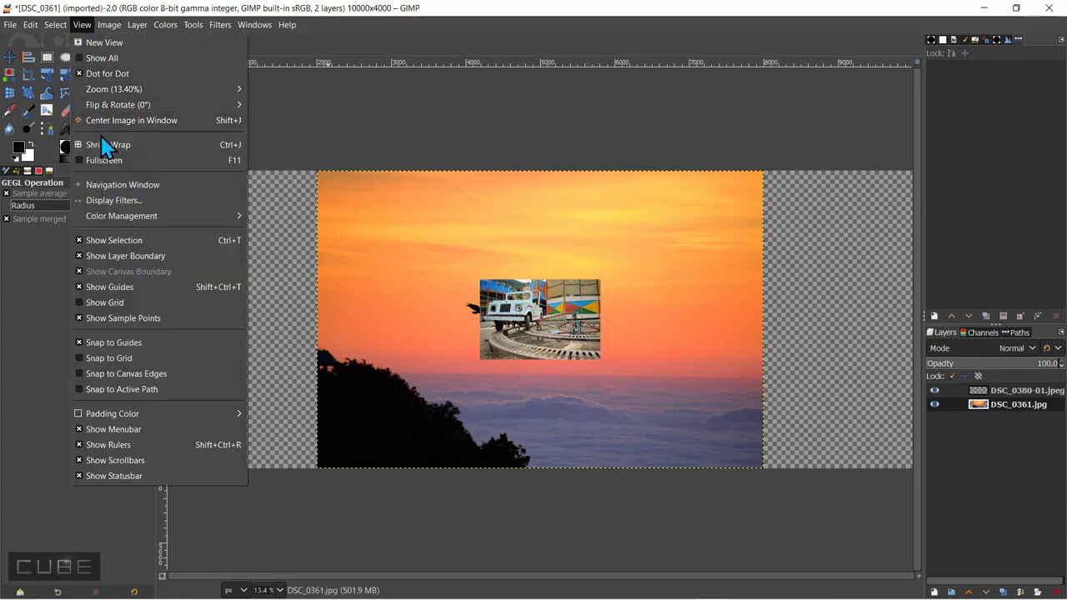
left_click(109, 161)
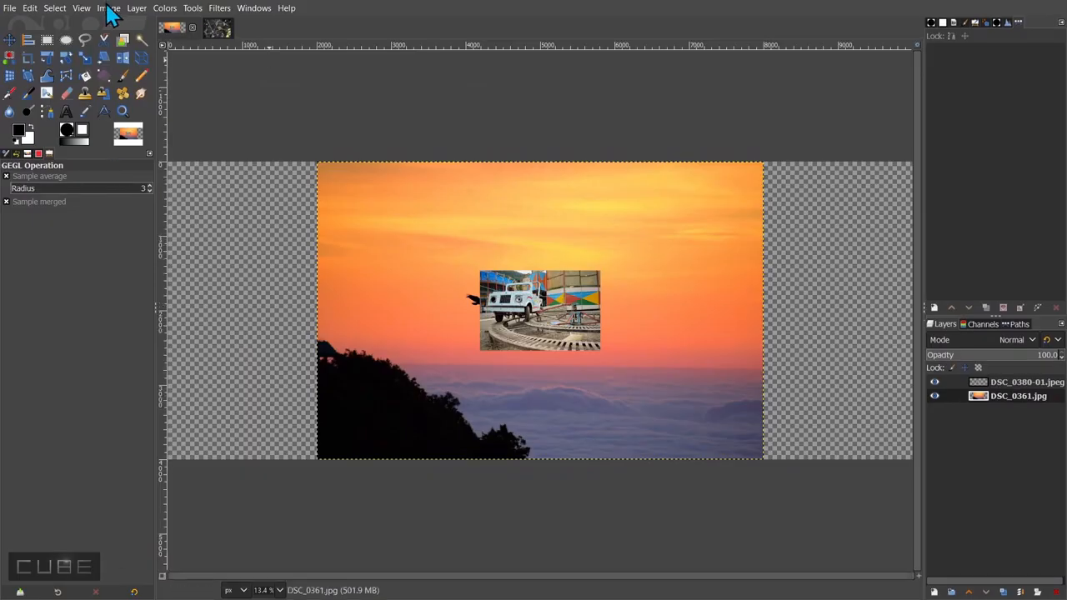
key("F11")
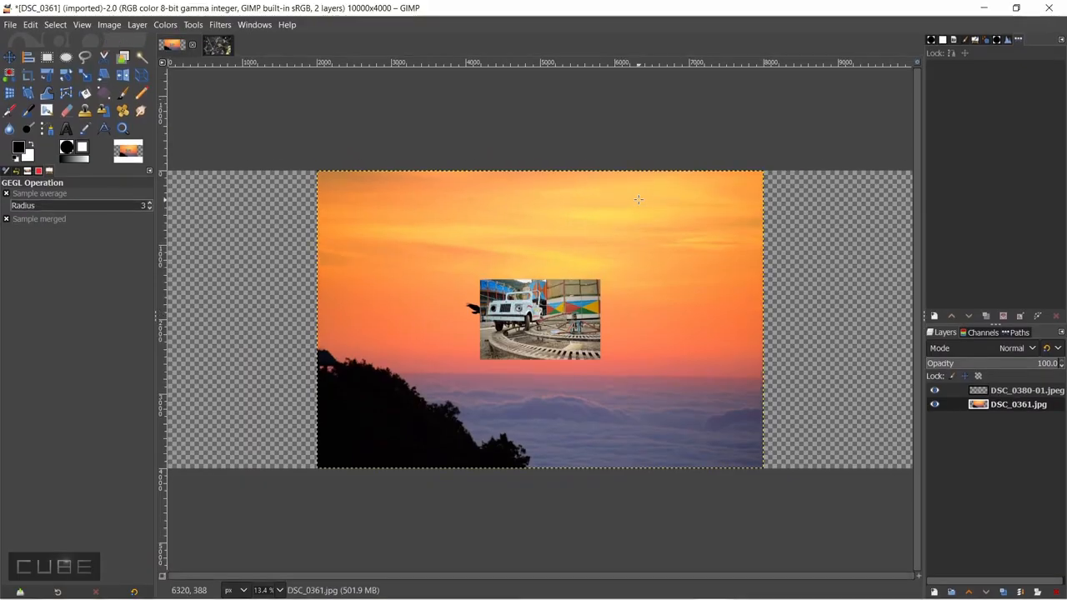
- Hide all docks around the canvas and bring them back
left_click(255, 25)
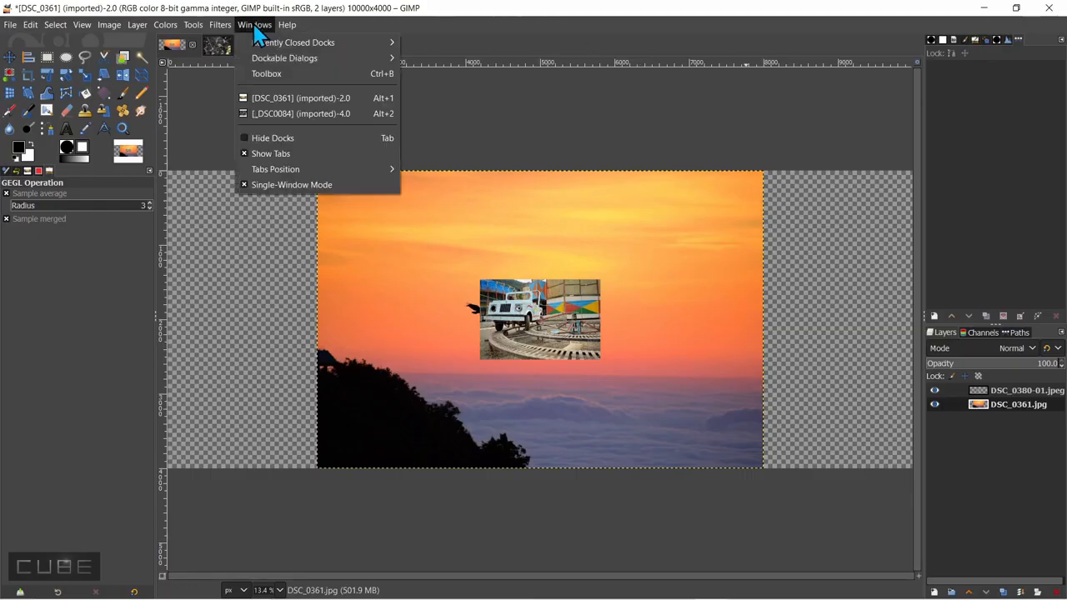
left_click(275, 138)
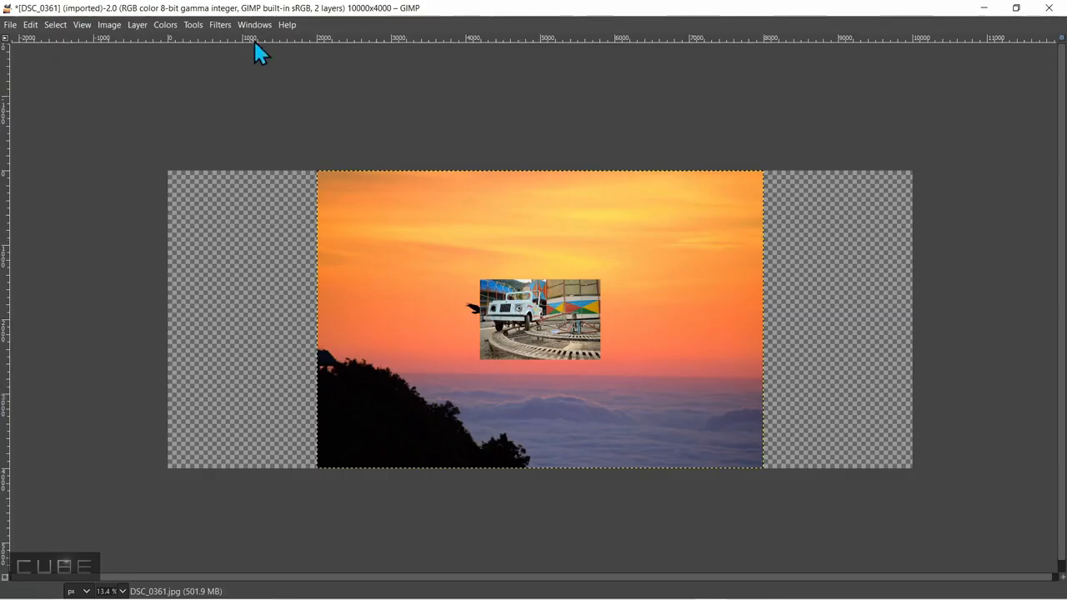
key("Tab")
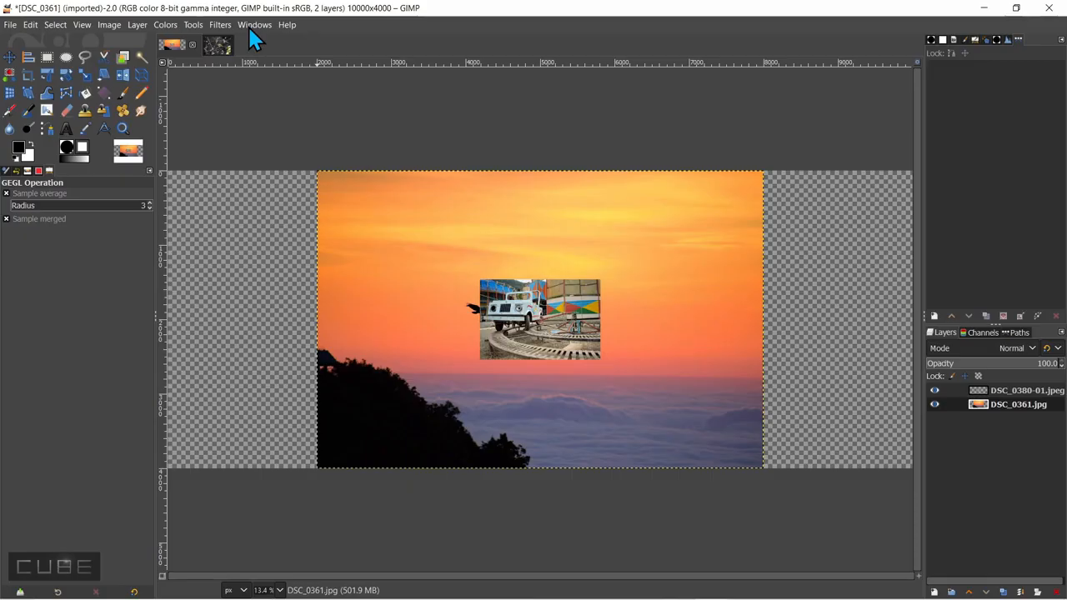
- Turn off single-window mode and move the floating toolbox and layers windows over the canvas
left_click(251, 27)
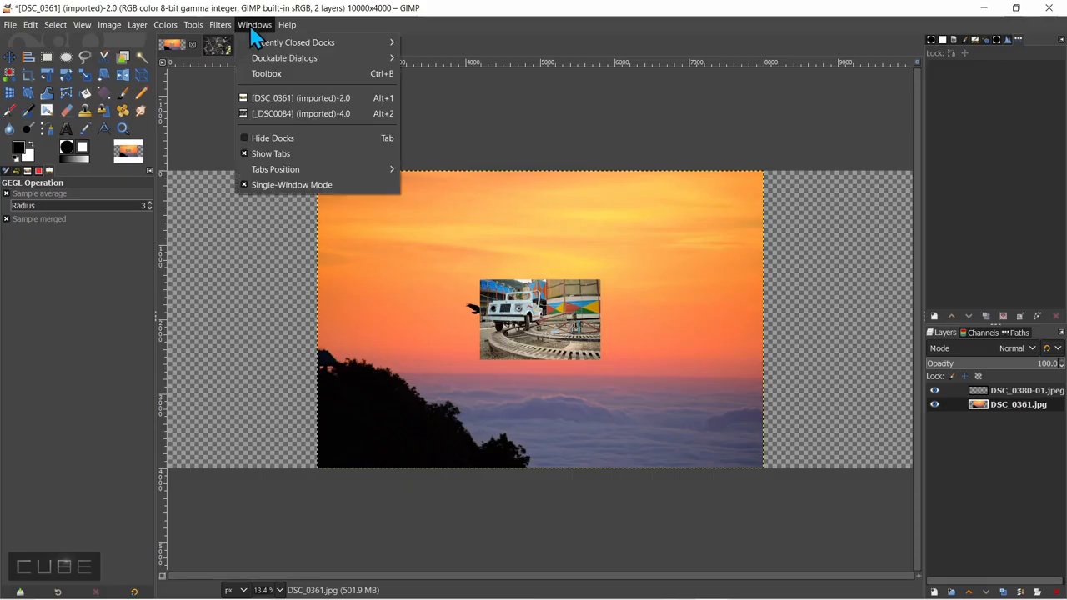
left_click(279, 185)
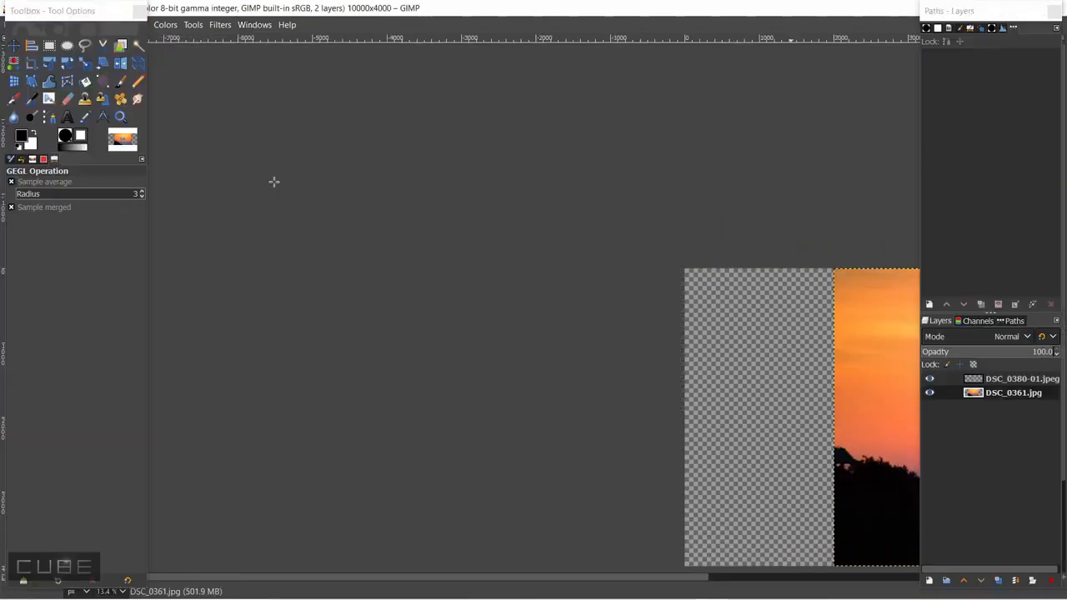
left_click_drag(66, 15, 164, 353)
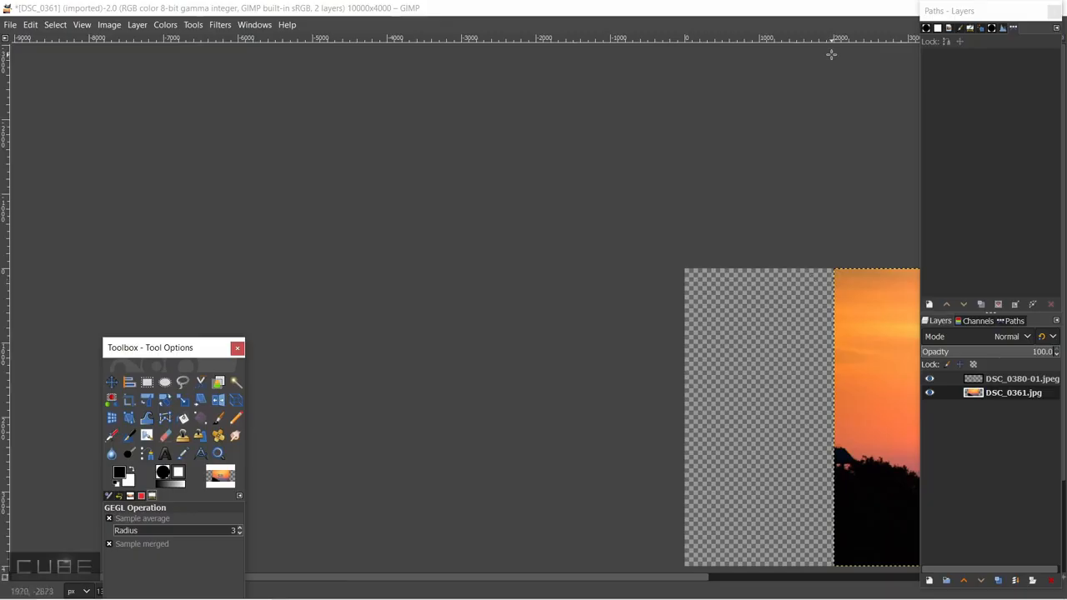
left_click_drag(995, 12, 918, 305)
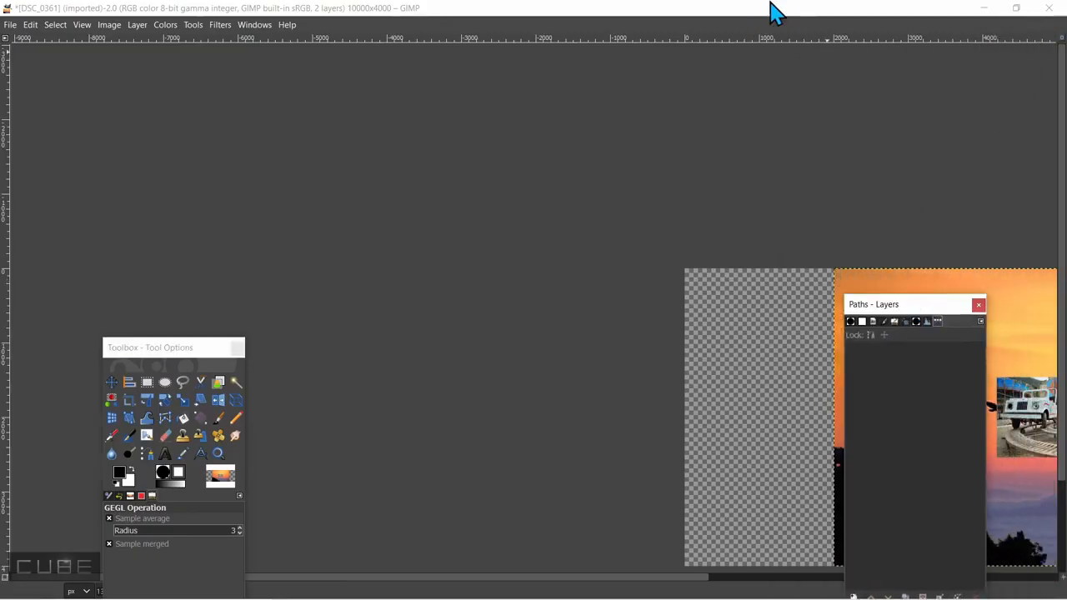
left_click_drag(769, 22, 737, 37)
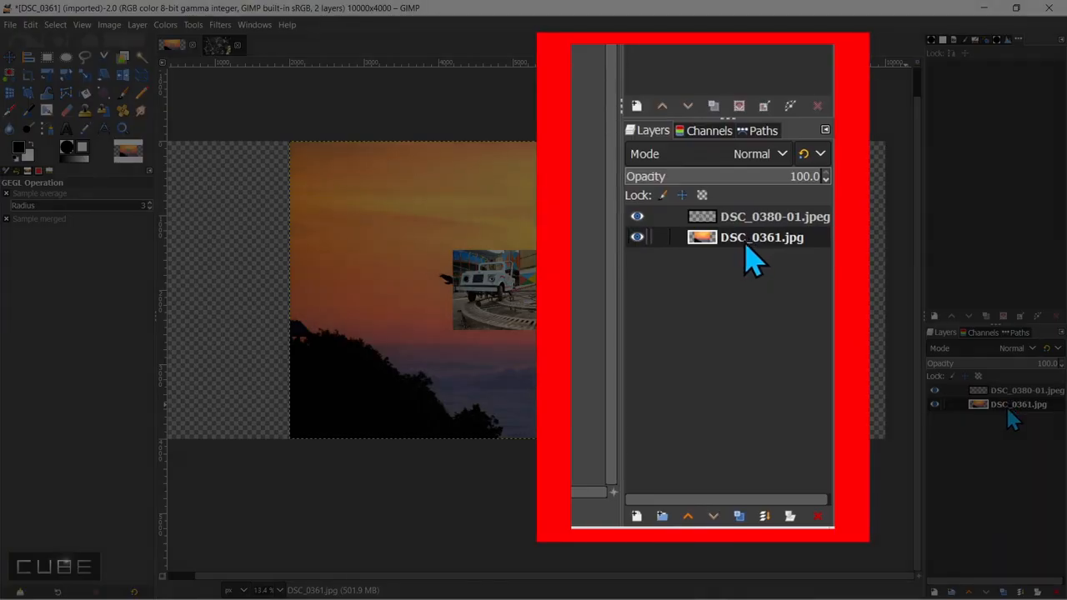
- Rename the DSC_0361.jpg layer to sky and the DSC_0380-01.jpeg layer to car
double_click(1015, 404)
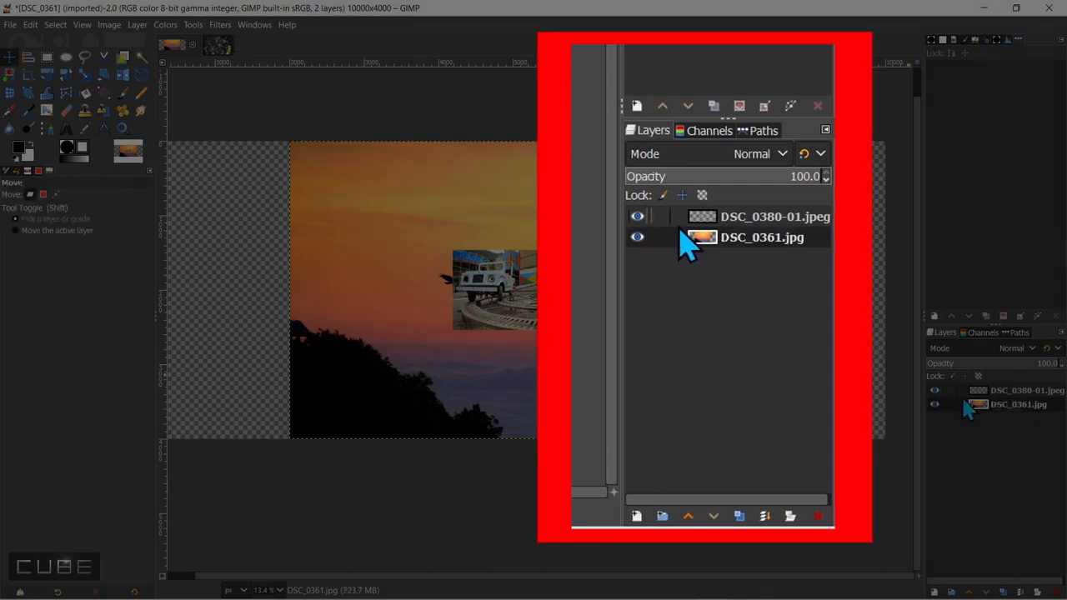
double_click(1018, 405)
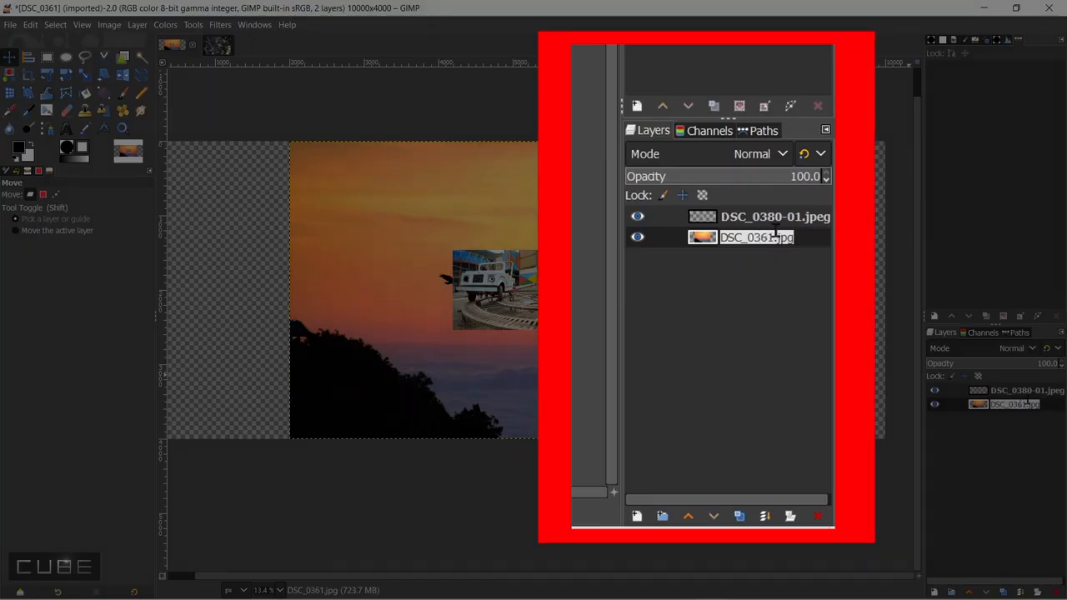
type("sk")
left_click(1021, 390)
double_click(1021, 390)
type("car")
key("Return")
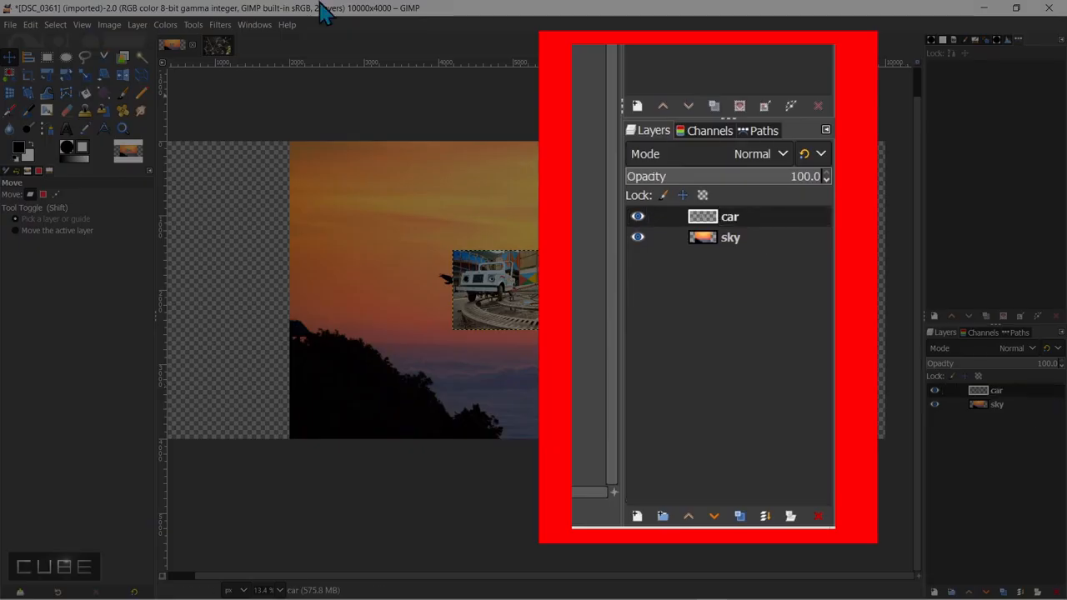
- In fullscreen view, create a new layer group and place the car and sky layers inside it
key("F11")
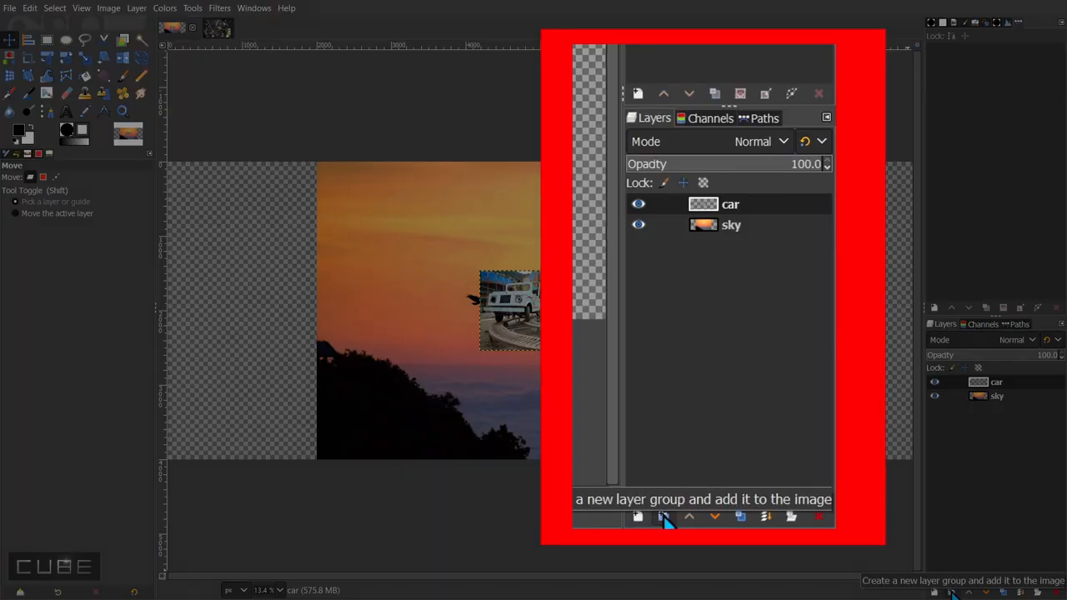
left_click(952, 592)
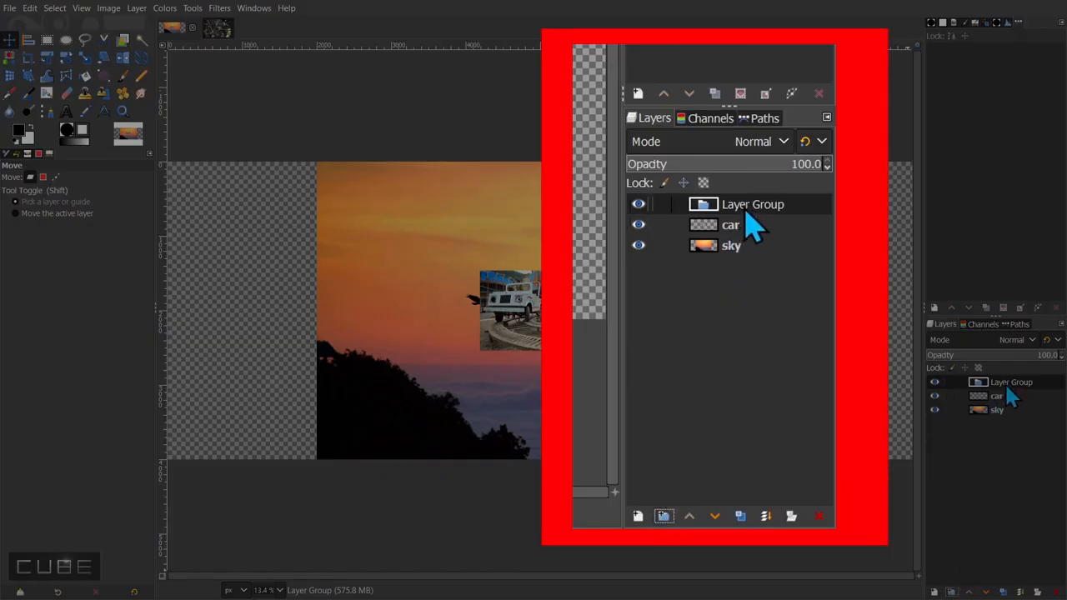
mouse_move(997, 399)
left_mouse_down()
mouse_move(1016, 396)
mouse_move(1017, 384)
mouse_move(1015, 405)
mouse_move(1010, 398)
left_mouse_up()
- Toggle the layer group's visibility off and on, and move the car and sky layers back out of it
left_click(935, 383)
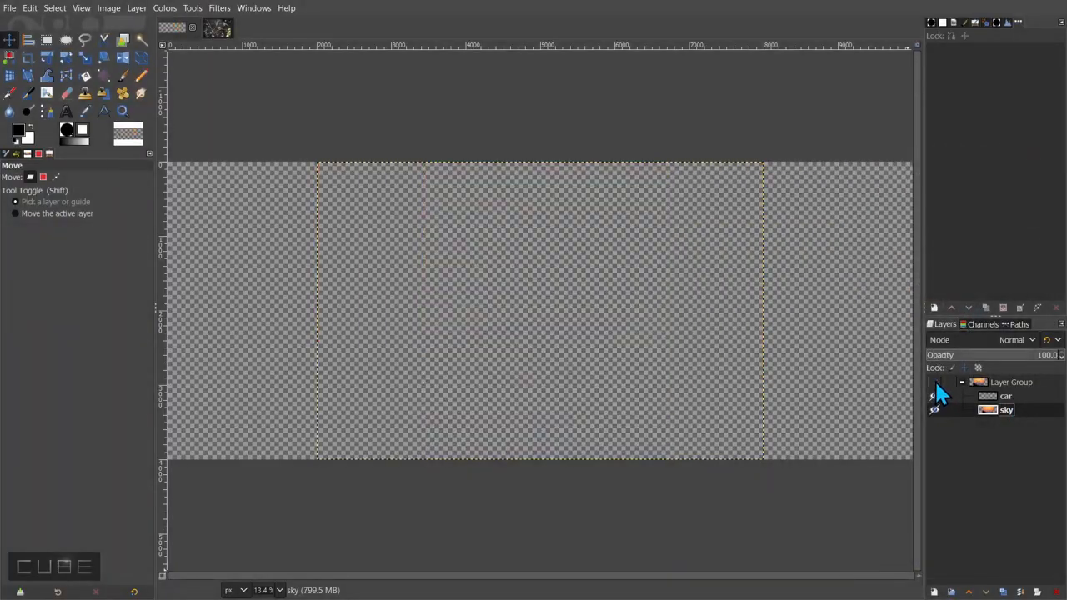
left_click(935, 383)
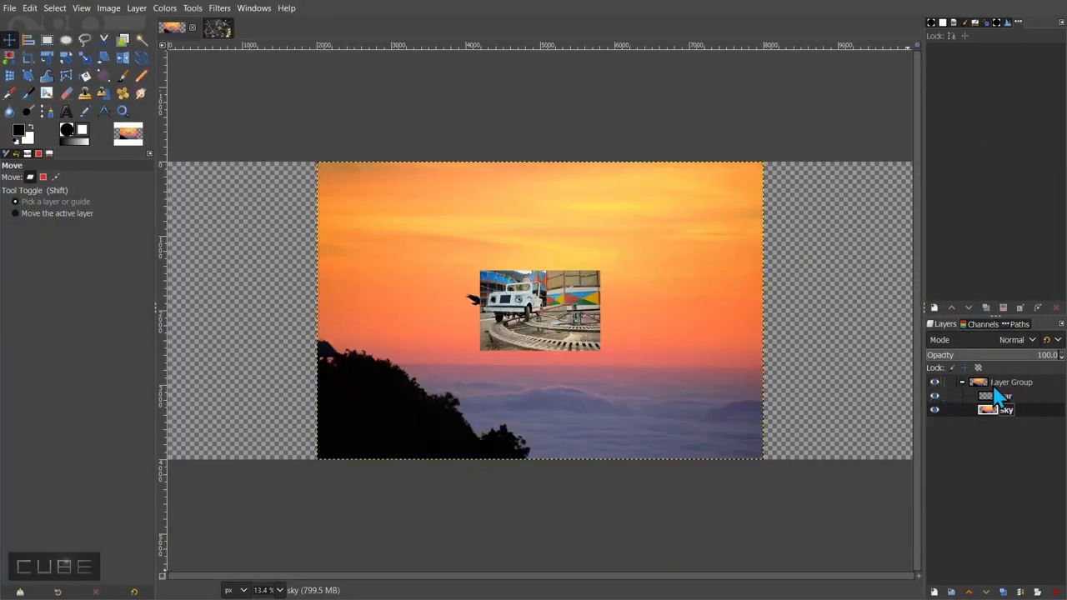
left_click(935, 383)
left_click(936, 384)
left_click_drag(948, 398, 1016, 450)
left_click_drag(990, 397, 978, 458)
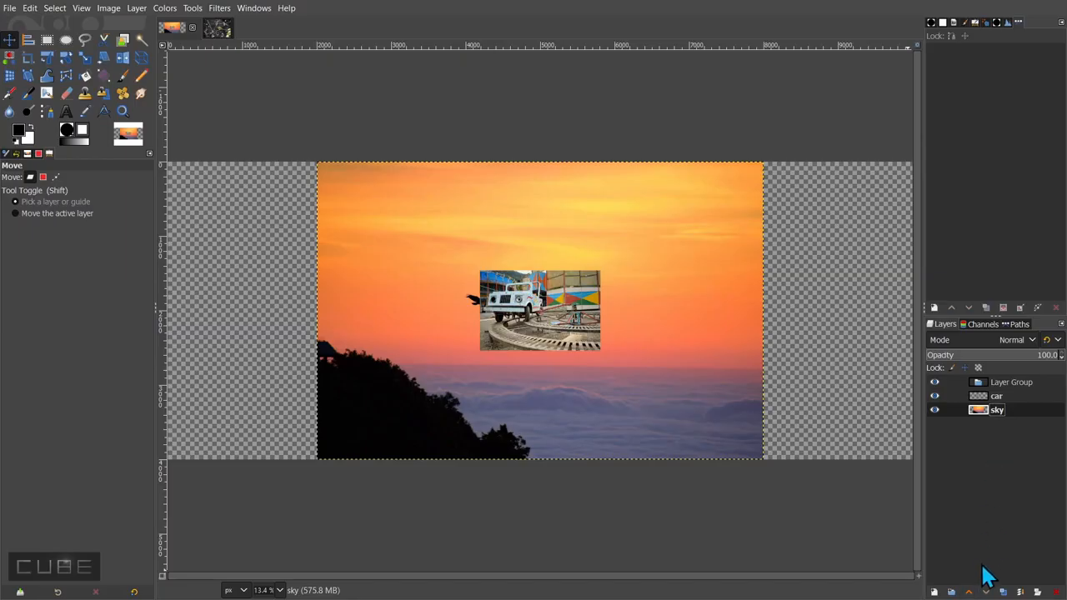
- Raise the sky layer above the car layer and lower it back beneath
left_click(969, 592)
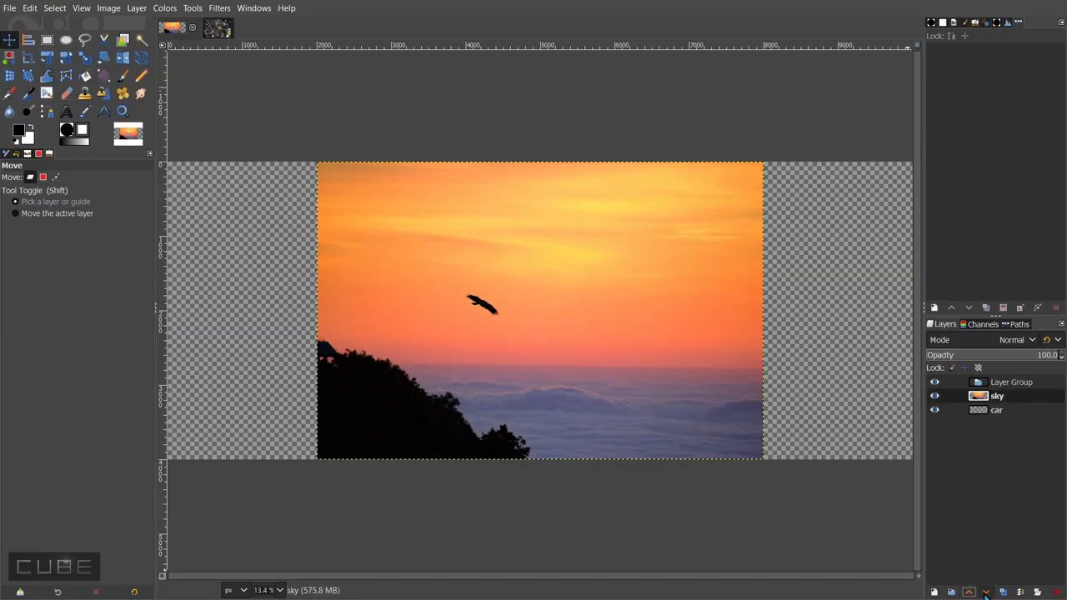
left_click(986, 592)
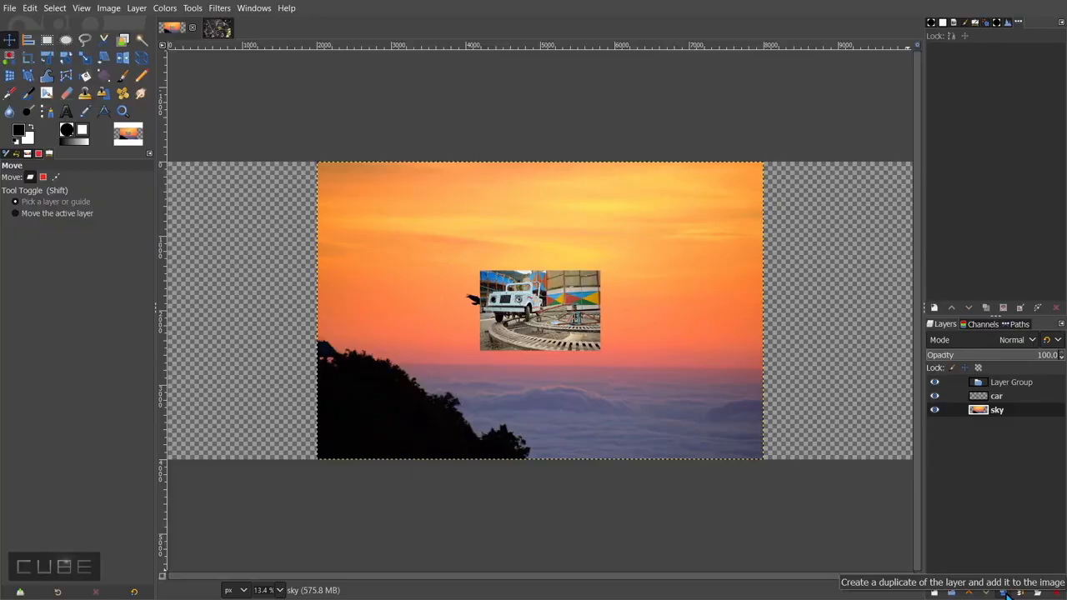
- Duplicate the sky layer, and move the linked car and sky copy layers together across the canvas
left_click(1005, 592)
left_click(996, 426)
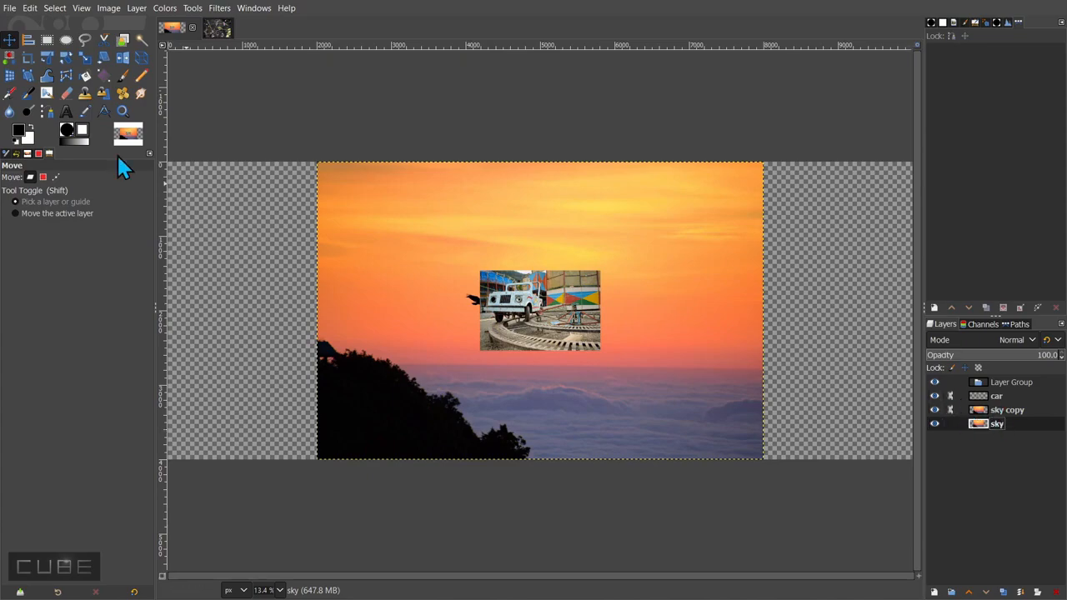
left_click_drag(557, 329, 853, 305)
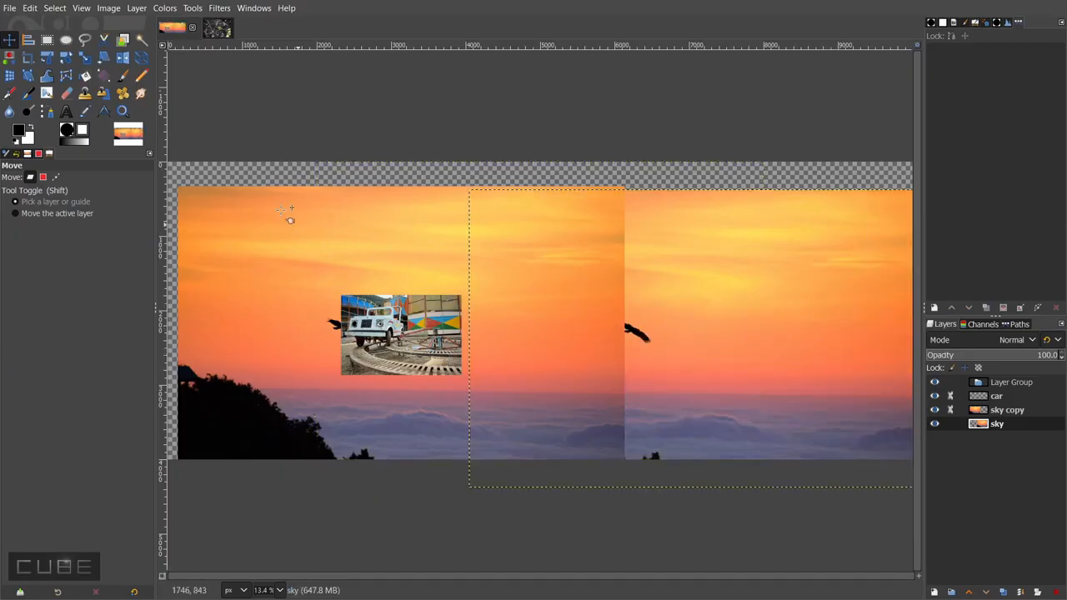
- Scale the sky copy layer and its linked car layer down to 2609 × 1739 px, placing the result higher on the canvas
left_click(85, 57)
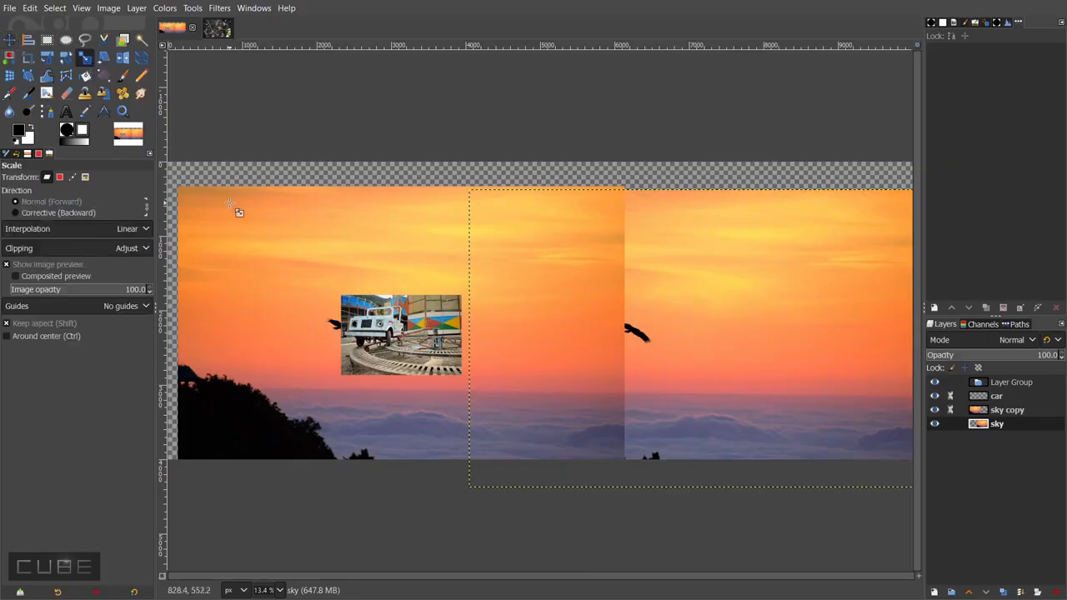
left_click(1000, 410)
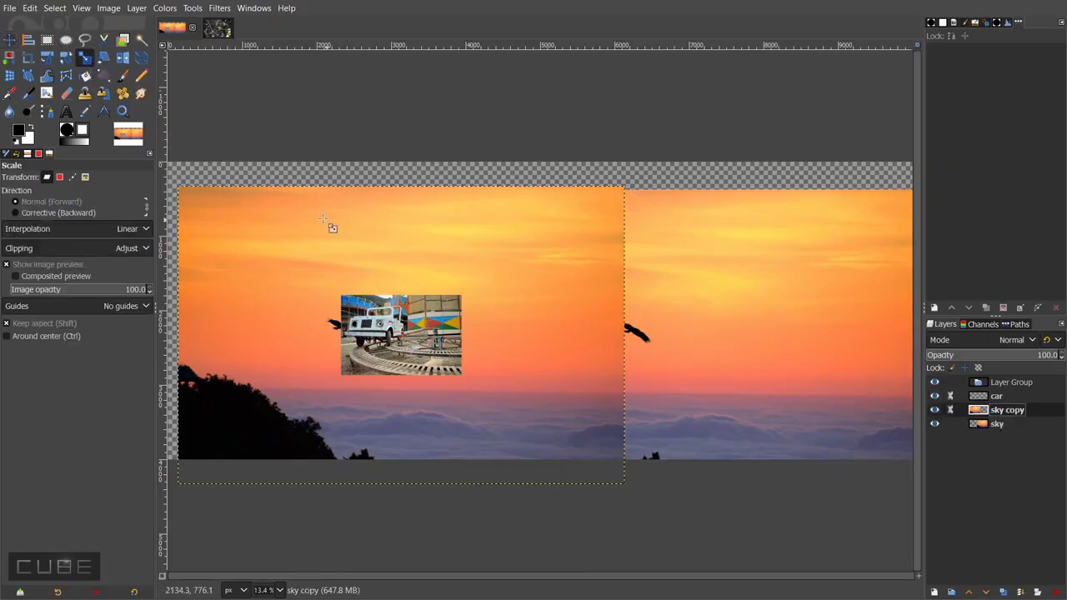
left_click(194, 198)
left_click_drag(204, 206, 477, 330)
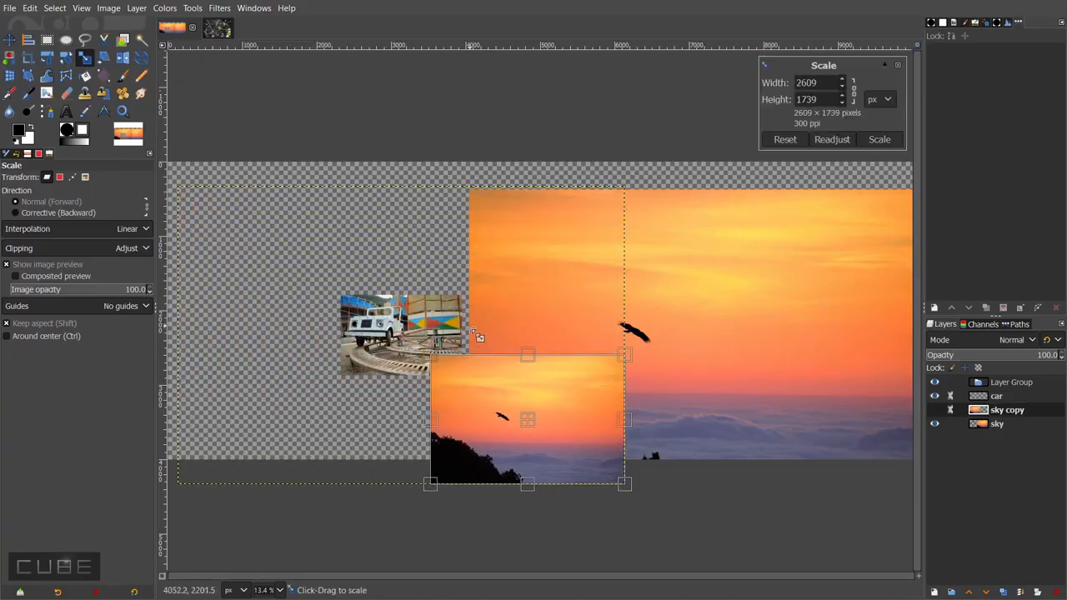
left_click_drag(527, 421, 531, 294)
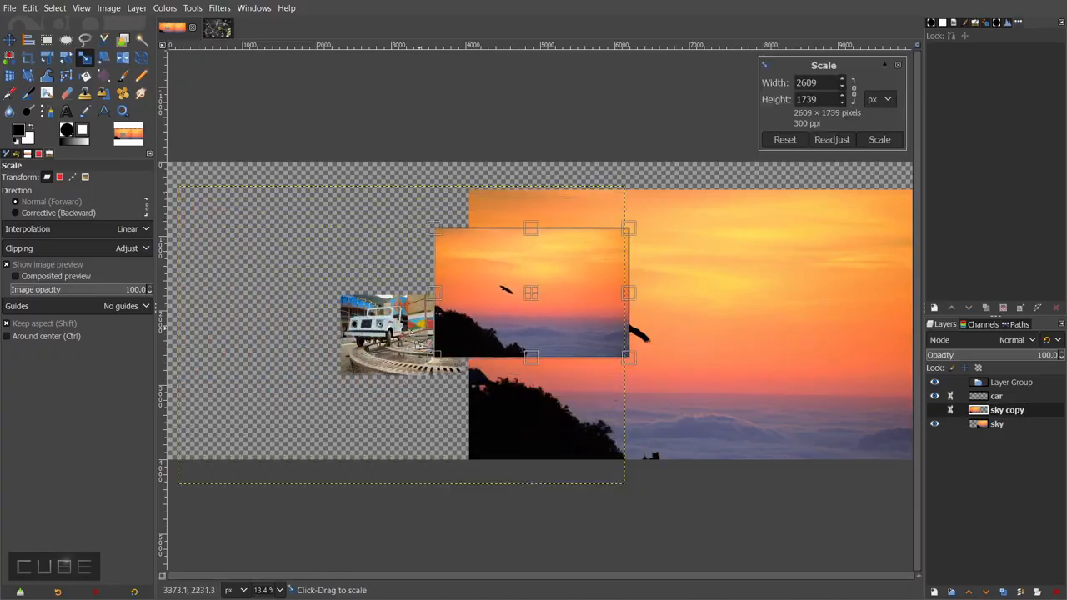
left_click(879, 139)
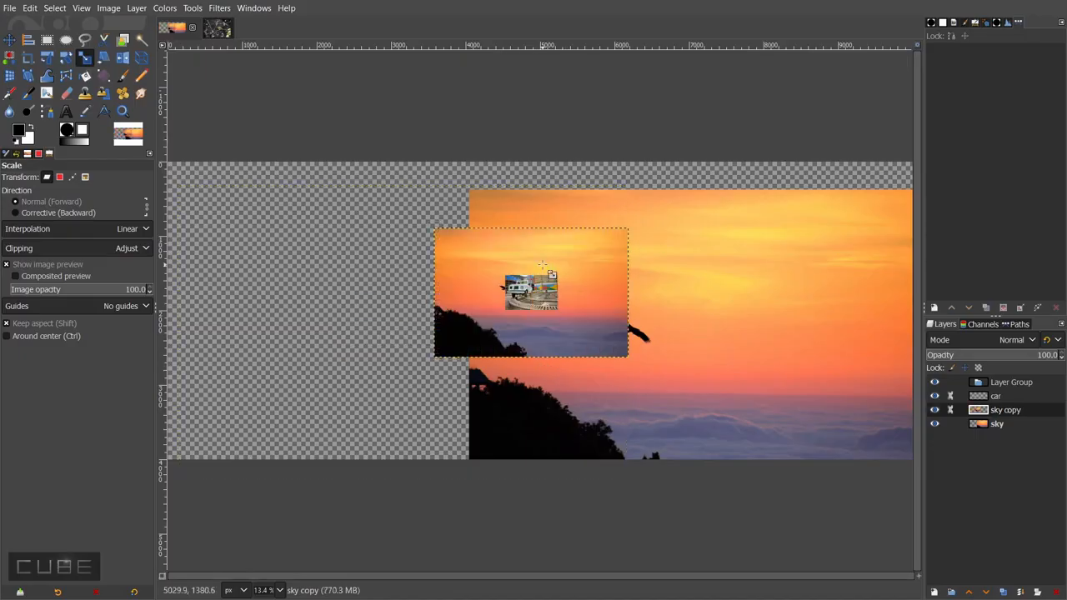
- Unlink the sky copy and car layers, and scale sky copy alone up to about 5000 px wide toward the canvas's left side
left_click(950, 409)
left_click(950, 396)
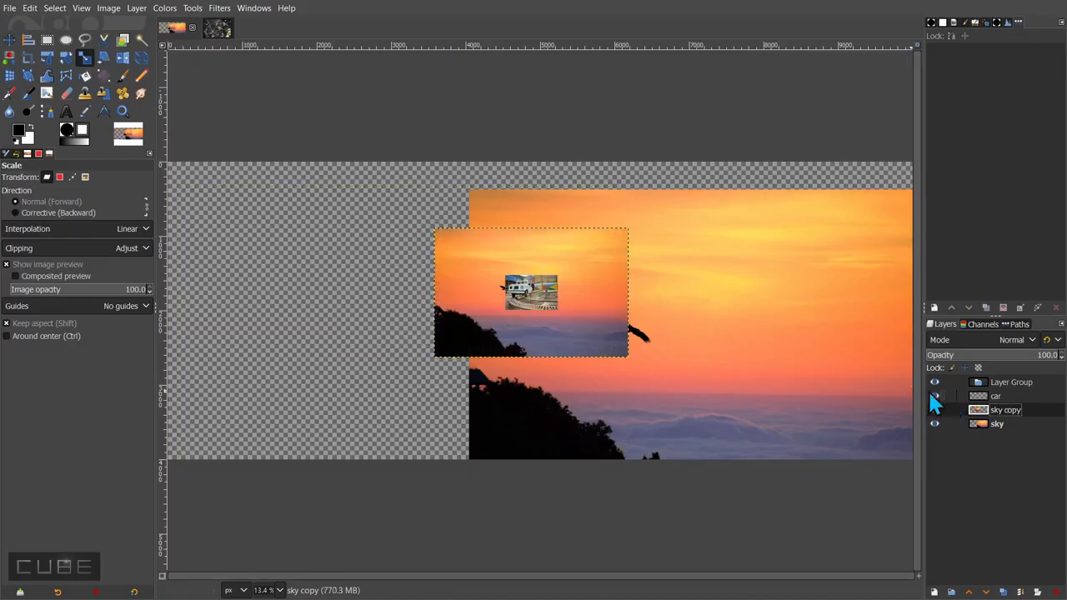
left_click(482, 289)
left_click_drag(440, 238, 264, 119)
left_click_drag(451, 242, 370, 298)
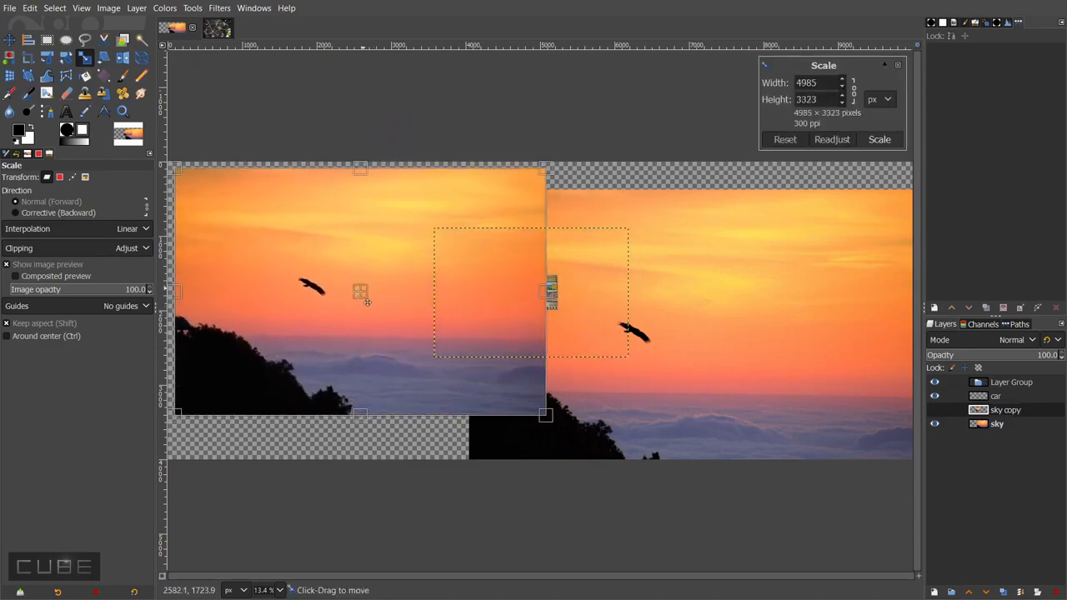
left_click(879, 139)
- Lock the sky copy layer's pixels, move the layer toward the middle of the canvas, and try to scale it
key("m")
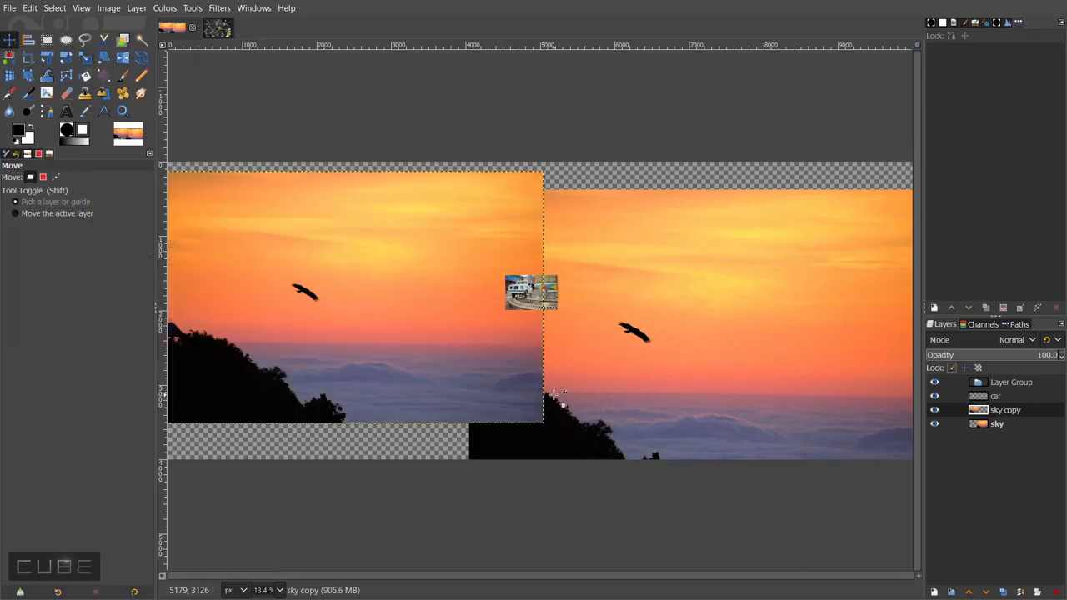
left_click(952, 368)
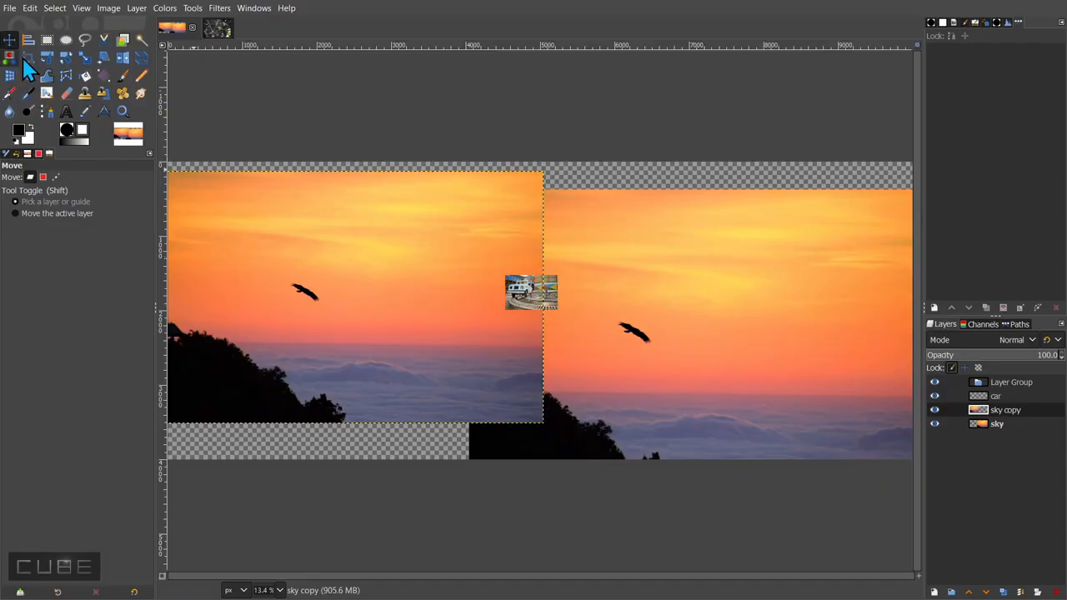
left_click_drag(339, 272, 492, 270)
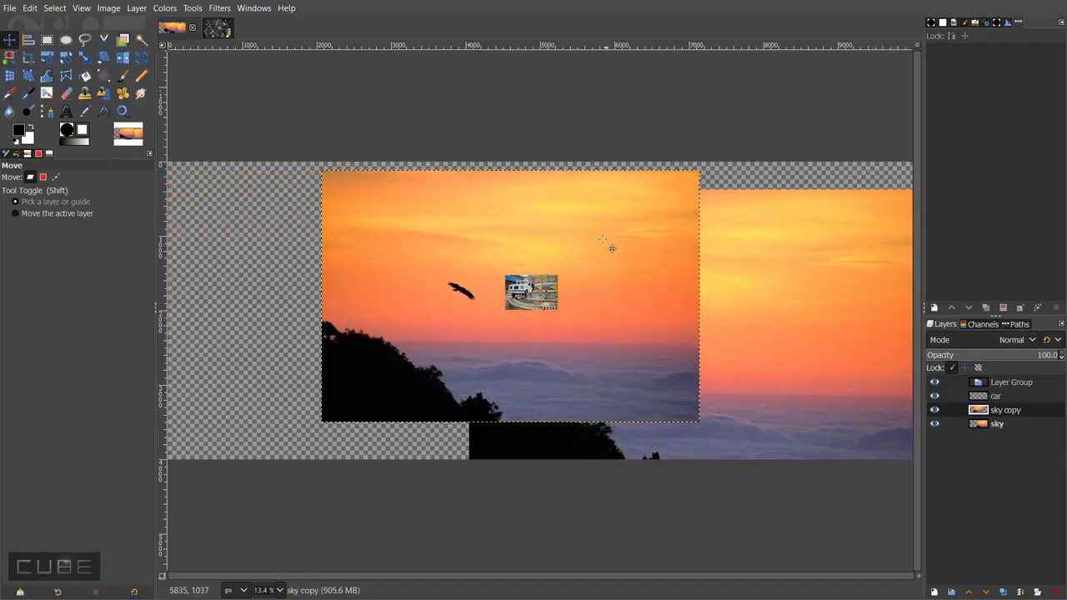
left_click(85, 57)
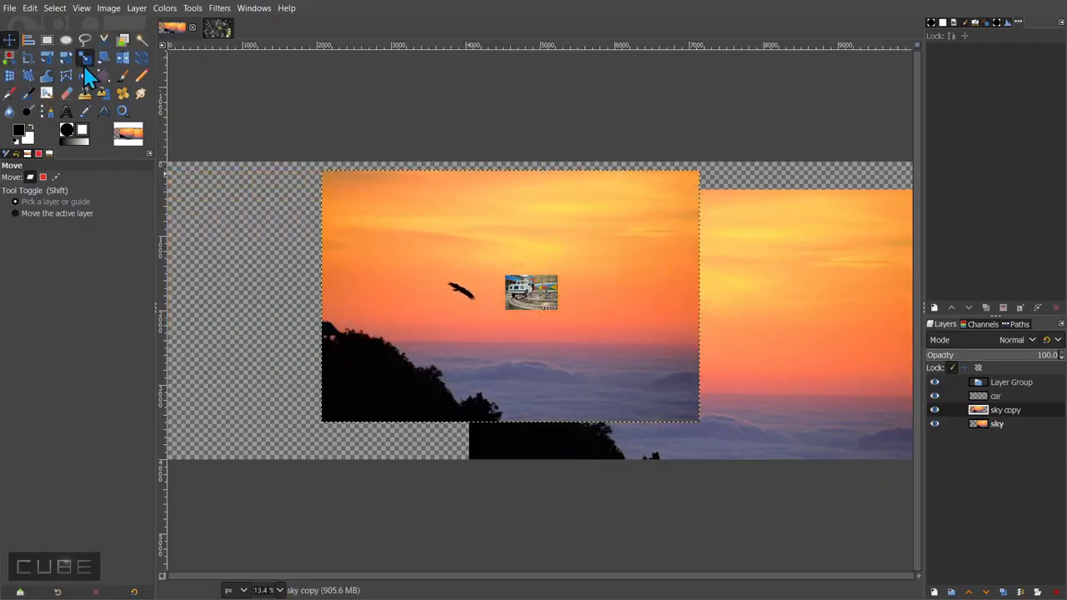
left_click(371, 219)
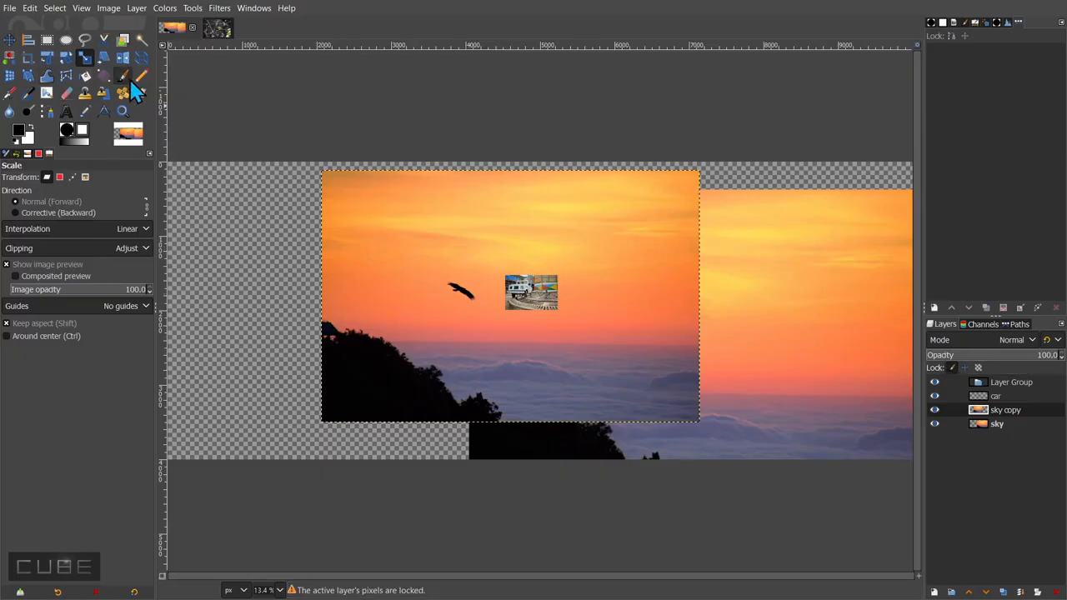
- Unlock the sky copy layer's pixels, draw a freehand Pencil loop above the bird, and undo it
key("n")
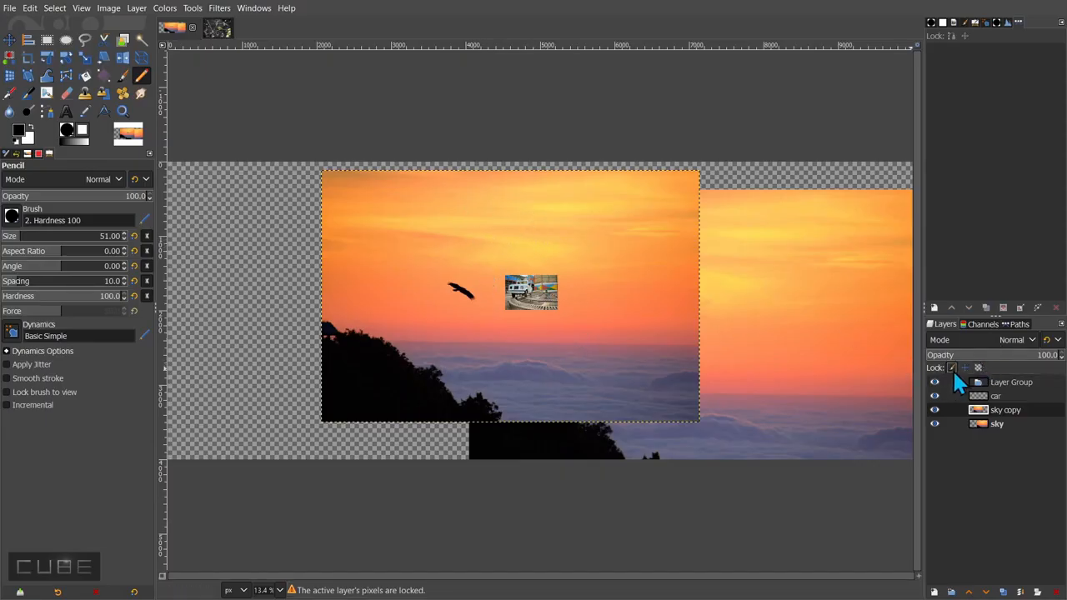
mouse_move(400, 240)
left_mouse_down()
mouse_move(504, 265)
mouse_move(519, 227)
mouse_move(420, 268)
left_mouse_up()
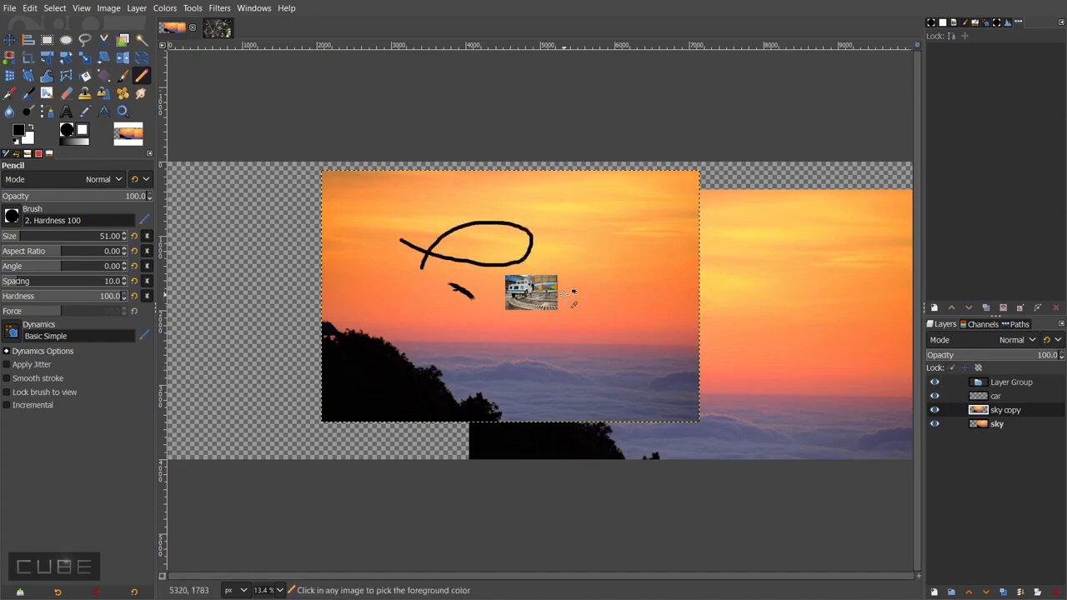
key("ctrl+z")
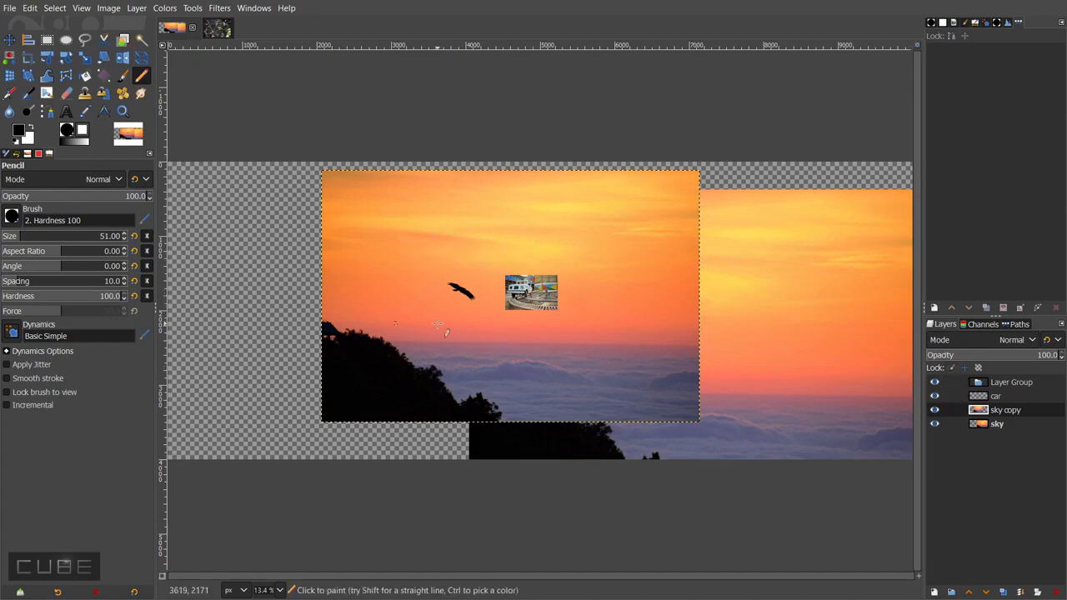
- Lock the sky copy layer's position, move the car layer to its left edge, and try to move sky copy
left_click(965, 368)
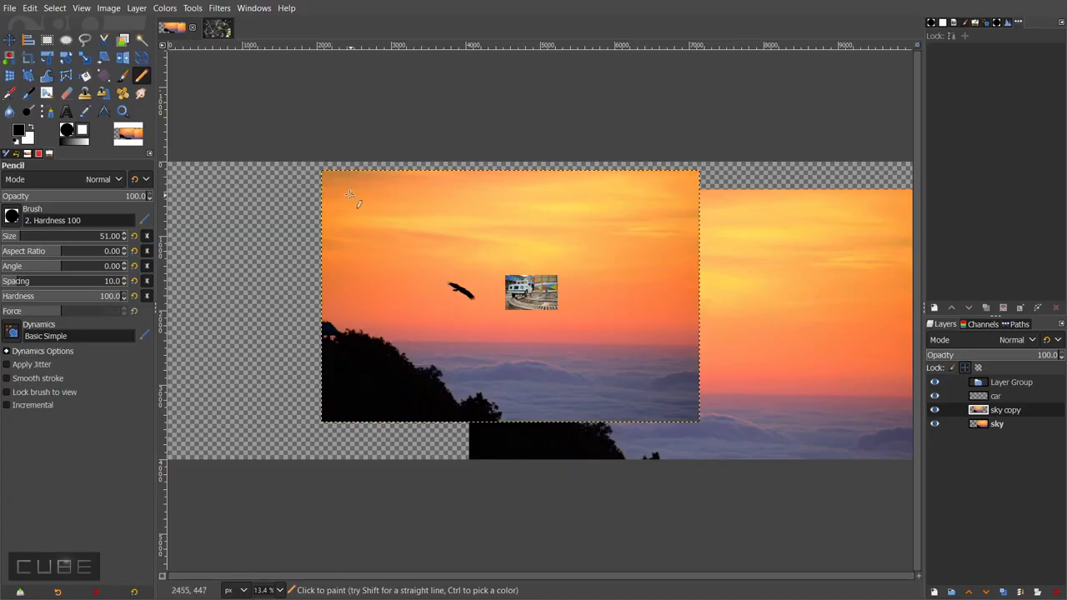
left_click(9, 39)
left_click_drag(525, 294, 309, 303)
left_click(472, 303)
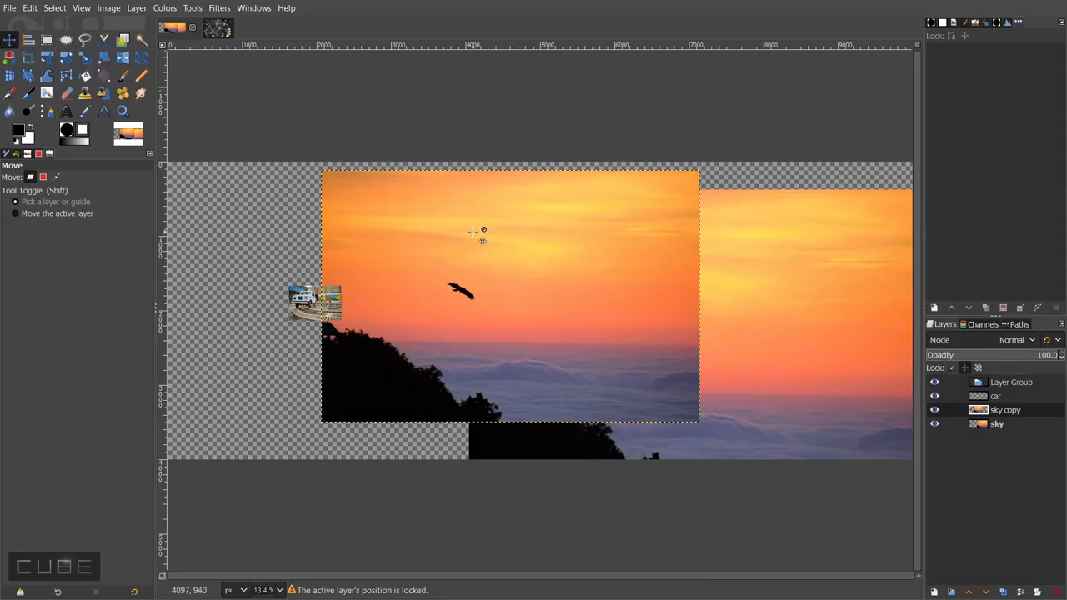
- Try several freehand Pencil strokes across the sky area of the sky copy layer
left_click(142, 75)
mouse_move(555, 263)
left_mouse_down()
mouse_move(478, 265)
mouse_move(540, 246)
left_mouse_up()
left_click_drag(431, 216, 389, 289)
left_click_drag(496, 236, 650, 280)
mouse_move(614, 246)
left_mouse_down()
mouse_move(492, 354)
mouse_move(435, 296)
left_mouse_up()
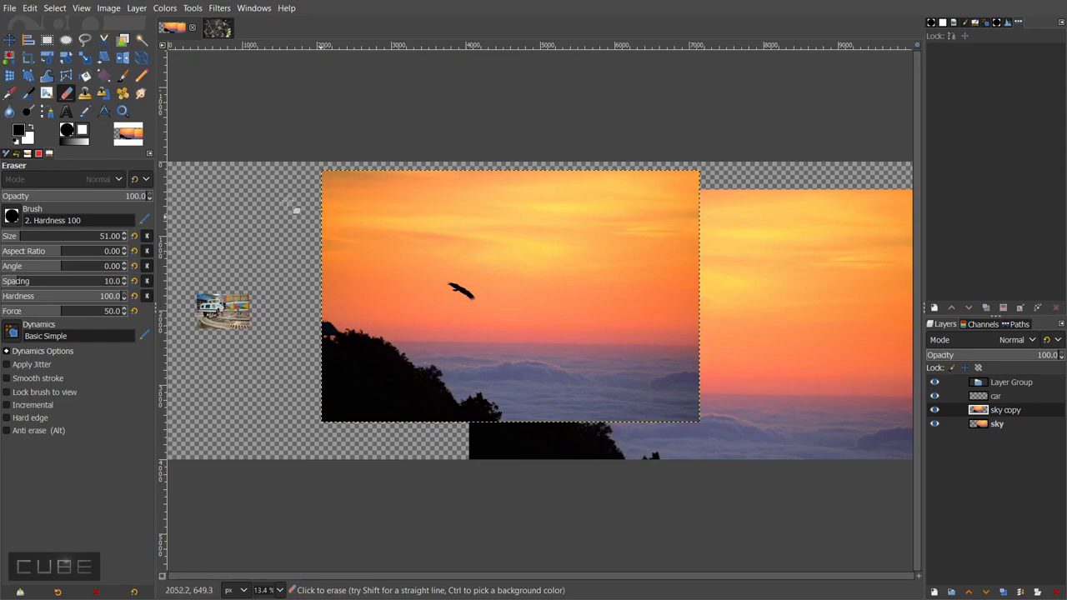
- Set the Eraser size to 295, erase the upper-left sky area of the sky copy layer, and undo the erasing
left_click_drag(34, 235, 60, 236)
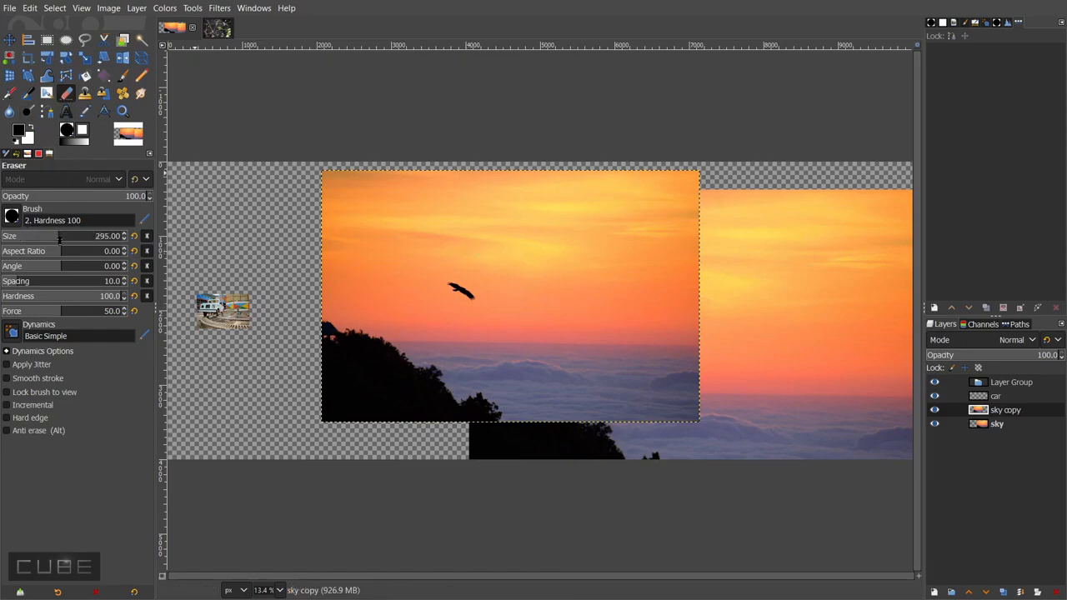
mouse_move(436, 219)
left_mouse_down()
mouse_move(372, 227)
mouse_move(340, 257)
mouse_move(478, 213)
mouse_move(351, 242)
mouse_move(417, 224)
mouse_move(343, 235)
mouse_move(387, 216)
mouse_move(463, 204)
mouse_move(387, 196)
mouse_move(322, 209)
mouse_move(422, 195)
mouse_move(337, 197)
left_mouse_up()
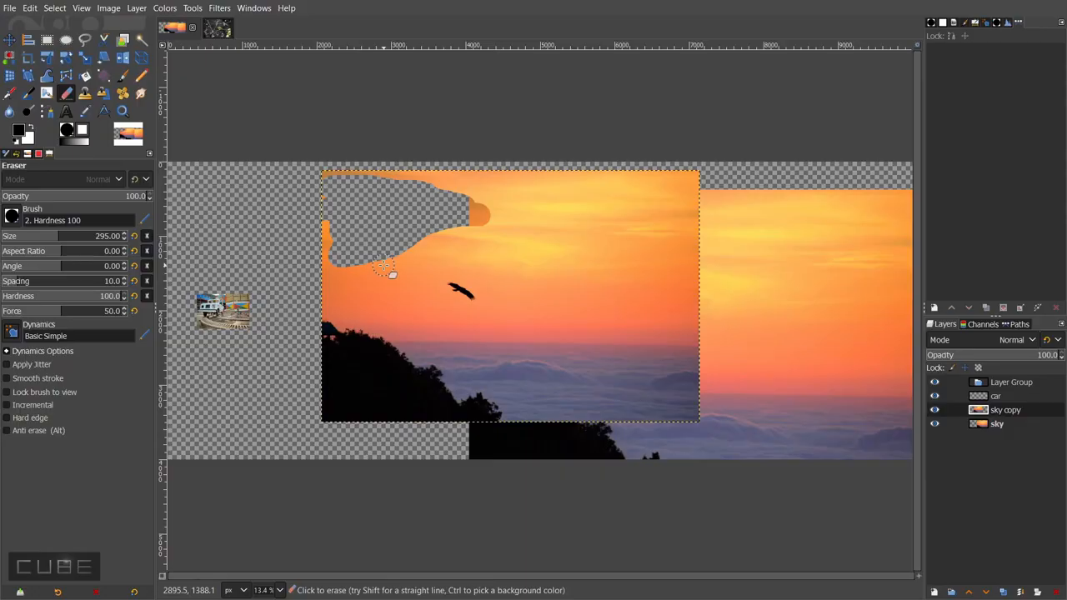
mouse_move(389, 239)
left_mouse_down()
mouse_move(376, 320)
mouse_move(372, 279)
mouse_move(353, 317)
mouse_move(341, 243)
mouse_move(330, 279)
mouse_move(341, 293)
mouse_move(347, 238)
mouse_move(330, 214)
mouse_move(333, 183)
mouse_move(421, 175)
mouse_move(428, 189)
mouse_move(418, 196)
left_mouse_up()
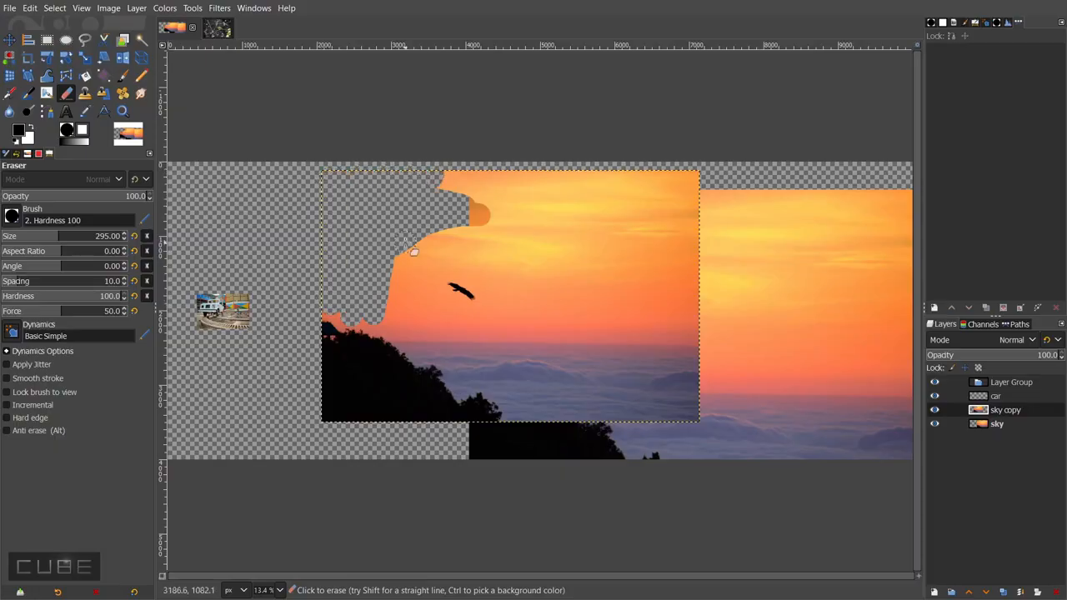
key("ctrl+z")
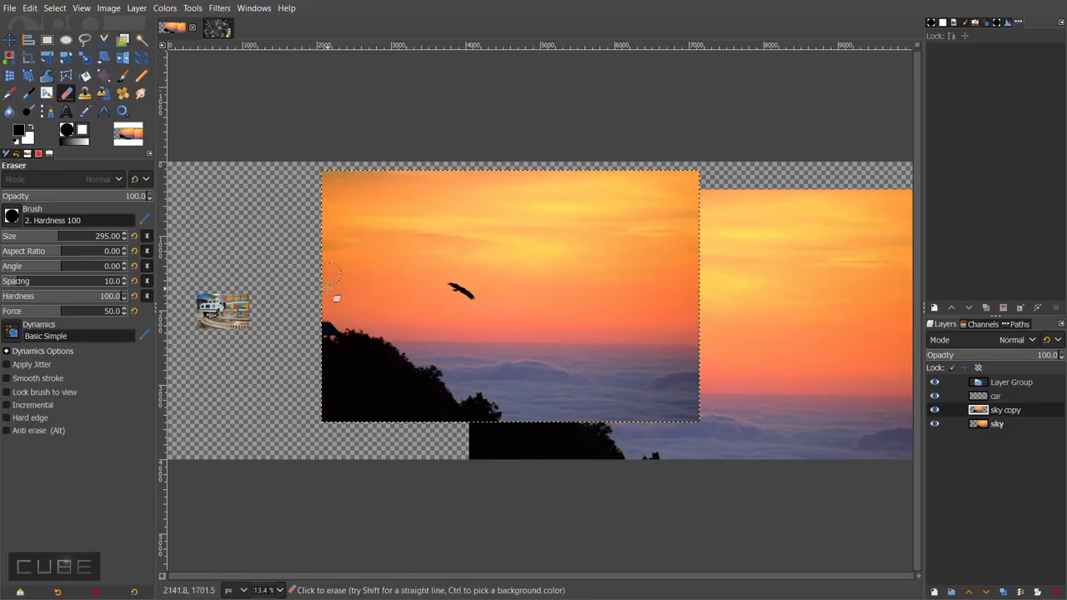
- Add a layer mask initialized to Black (full transparency) to the sky copy layer
right_click(984, 425)
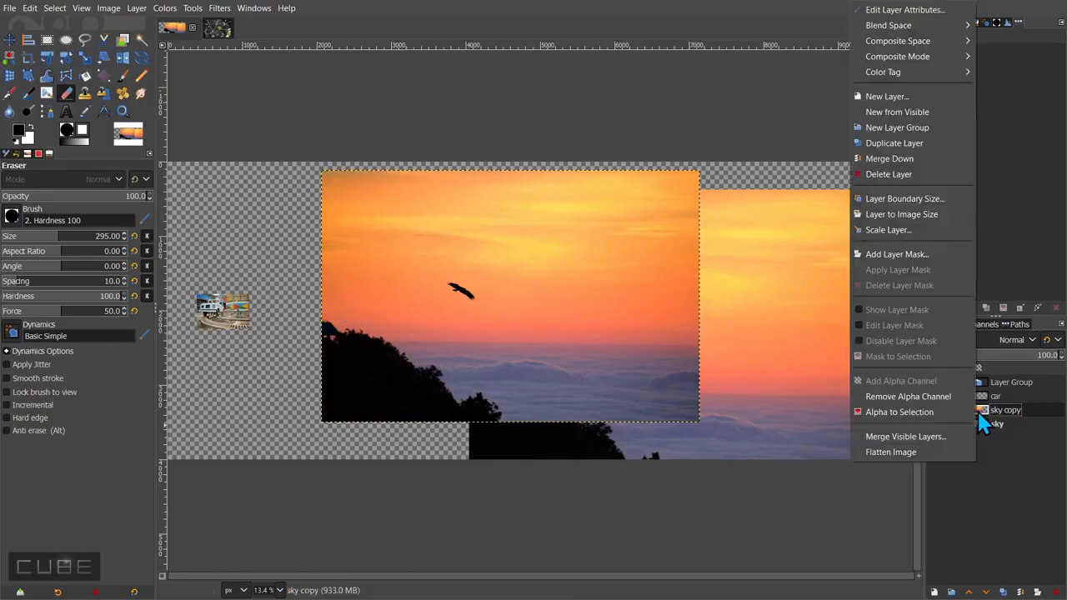
left_click(915, 258)
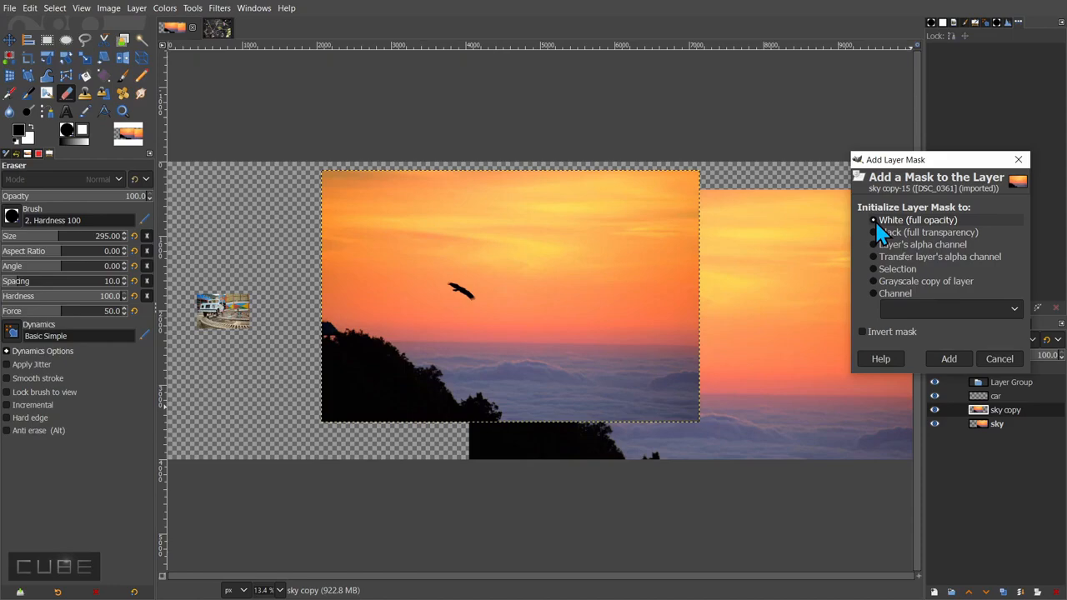
left_click(874, 232)
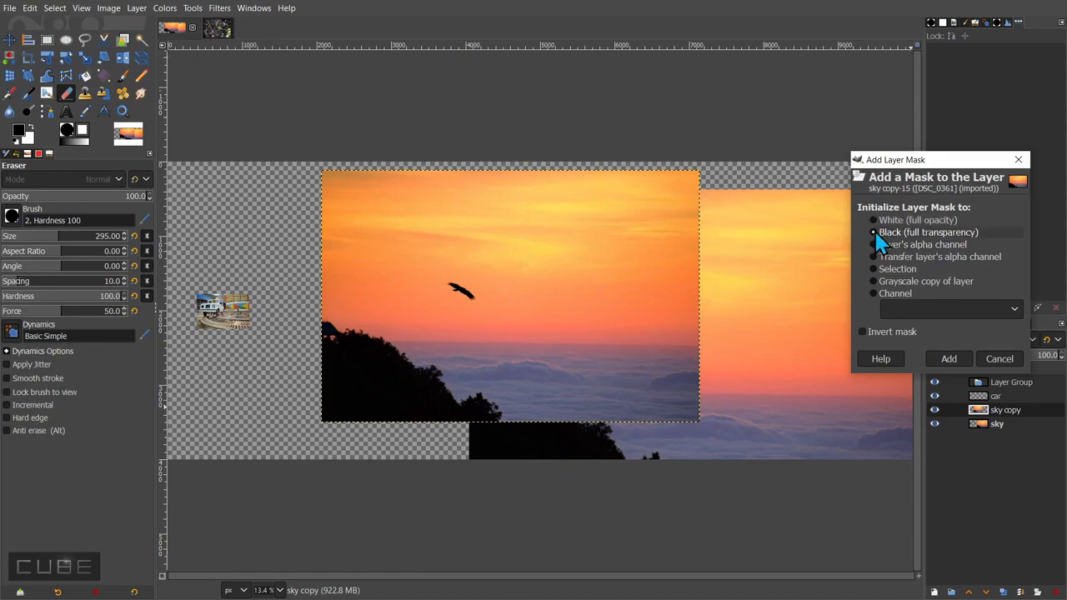
left_click(962, 358)
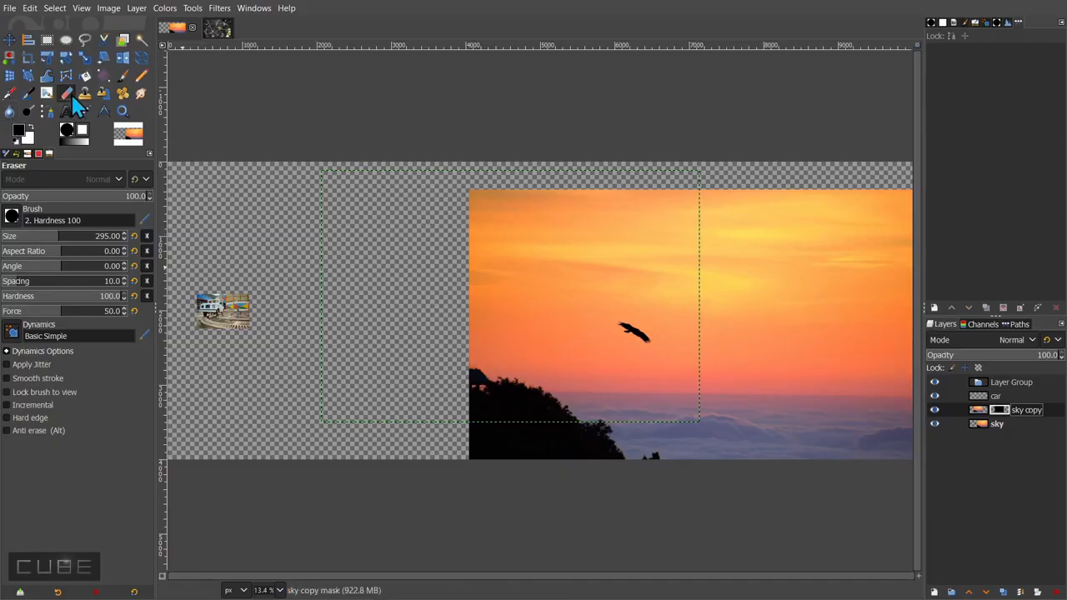
- Paint white on the sky copy mask with the Pencil, first at 100 opacity and once more at 41.4 opacity
left_click(141, 75)
left_click(30, 130)
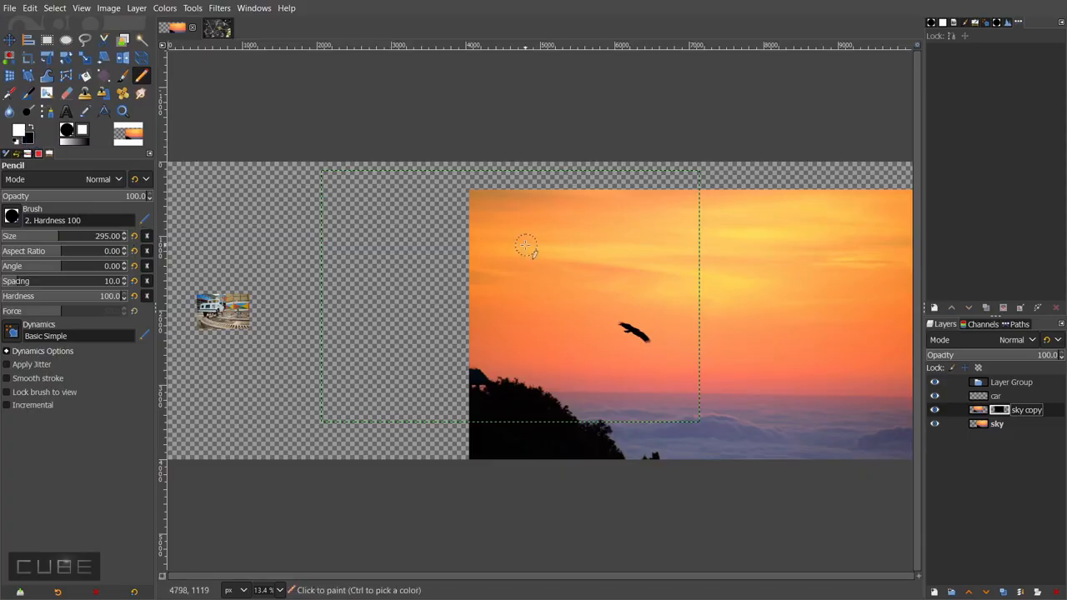
mouse_move(458, 245)
left_mouse_down()
mouse_move(430, 306)
mouse_move(534, 303)
mouse_move(470, 265)
mouse_move(438, 301)
mouse_move(465, 375)
mouse_move(507, 360)
mouse_move(497, 350)
mouse_move(392, 381)
mouse_move(416, 331)
mouse_move(429, 342)
mouse_move(388, 365)
mouse_move(412, 346)
mouse_move(379, 360)
mouse_move(365, 329)
mouse_move(327, 310)
mouse_move(367, 346)
mouse_move(331, 310)
left_mouse_up()
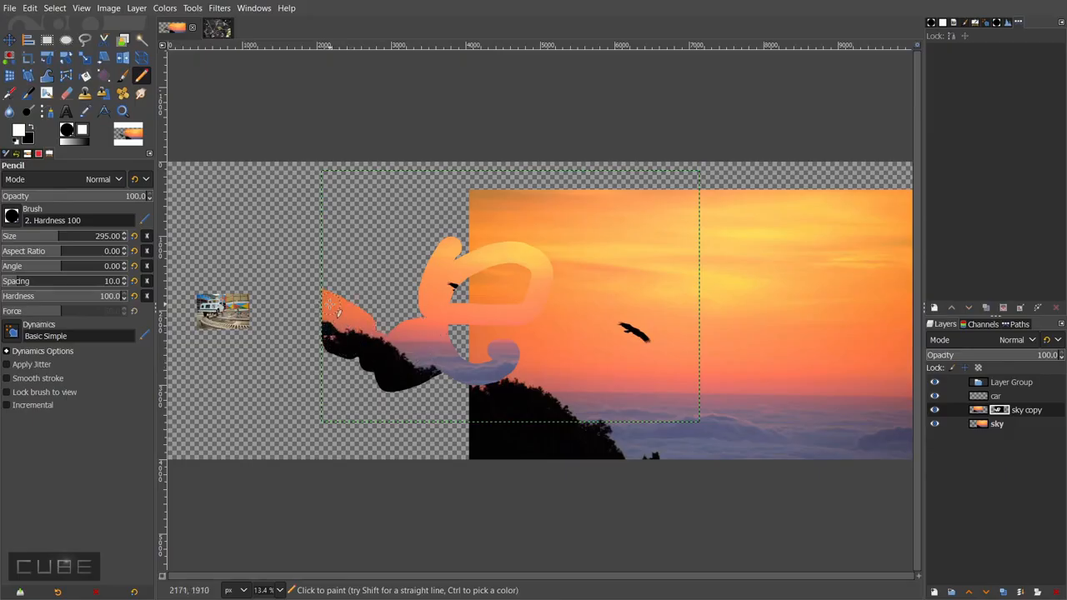
left_click_drag(95, 197, 60, 197)
mouse_move(392, 245)
left_mouse_down()
mouse_move(356, 283)
mouse_move(365, 253)
mouse_move(404, 238)
mouse_move(377, 302)
mouse_move(427, 241)
left_mouse_up()
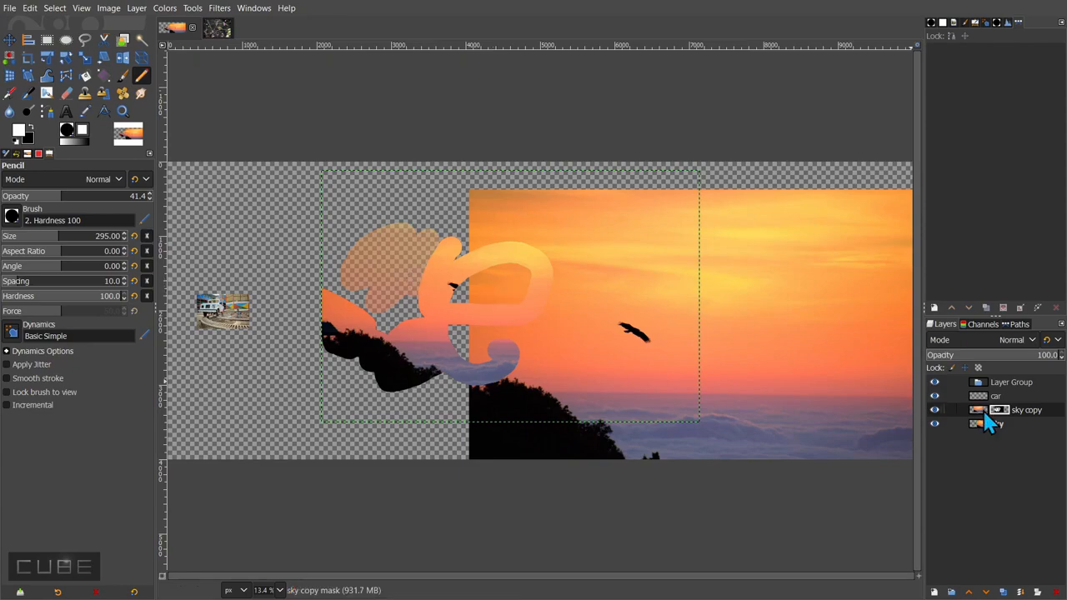
- Undo the white Pencil strokes on the mask and the black layer mask itself
key("ctrl+z")
key("ctrl+z")
key("ctrl+z")
key("ctrl+z")
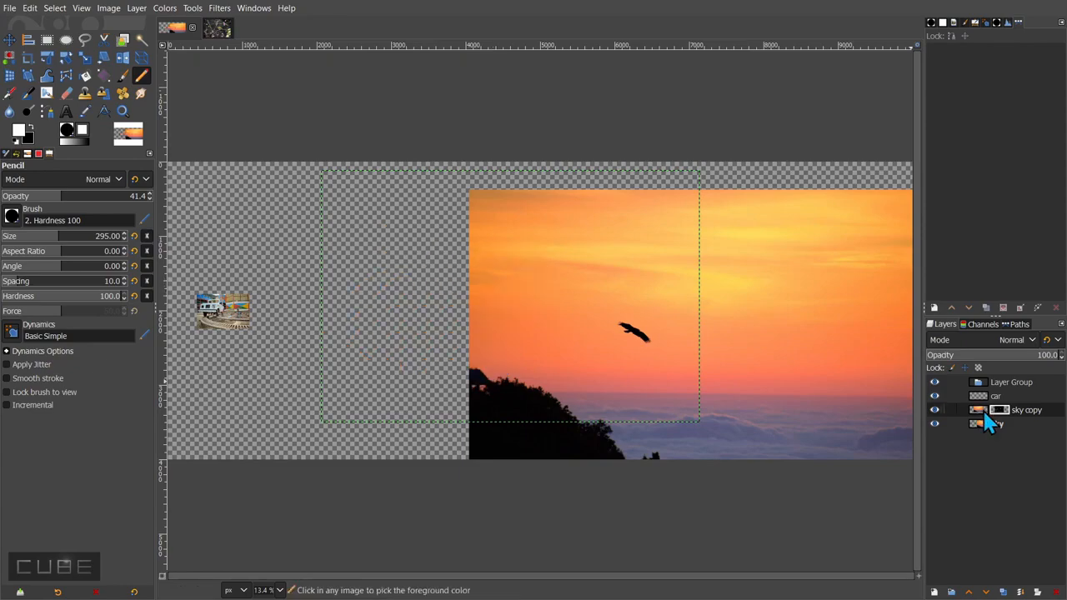
- Add a layer mask initialized to White (full opacity) to the sky copy layer
right_click(988, 422)
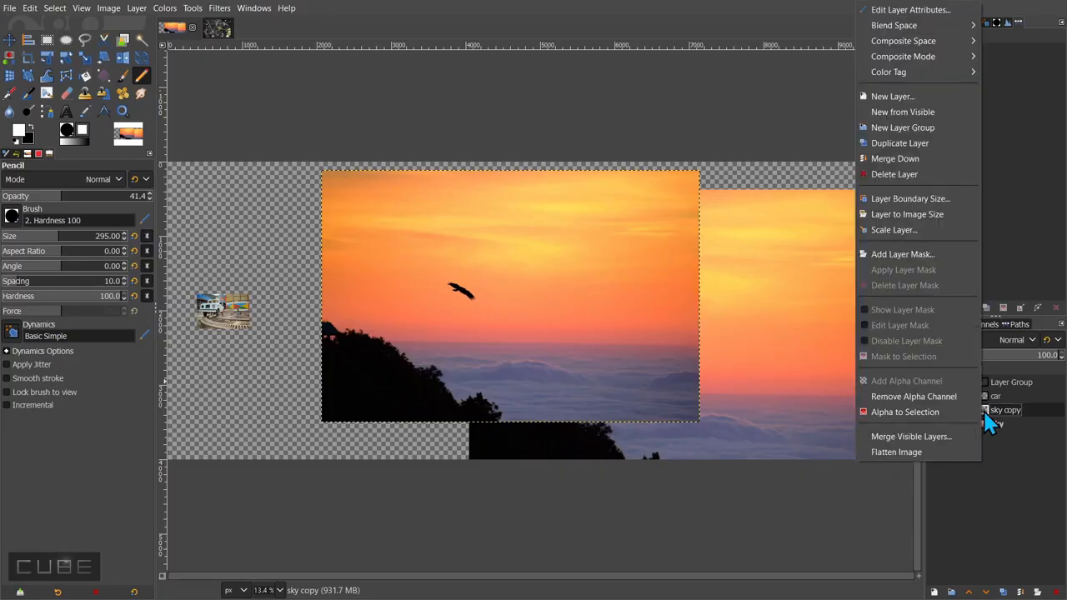
left_click(923, 265)
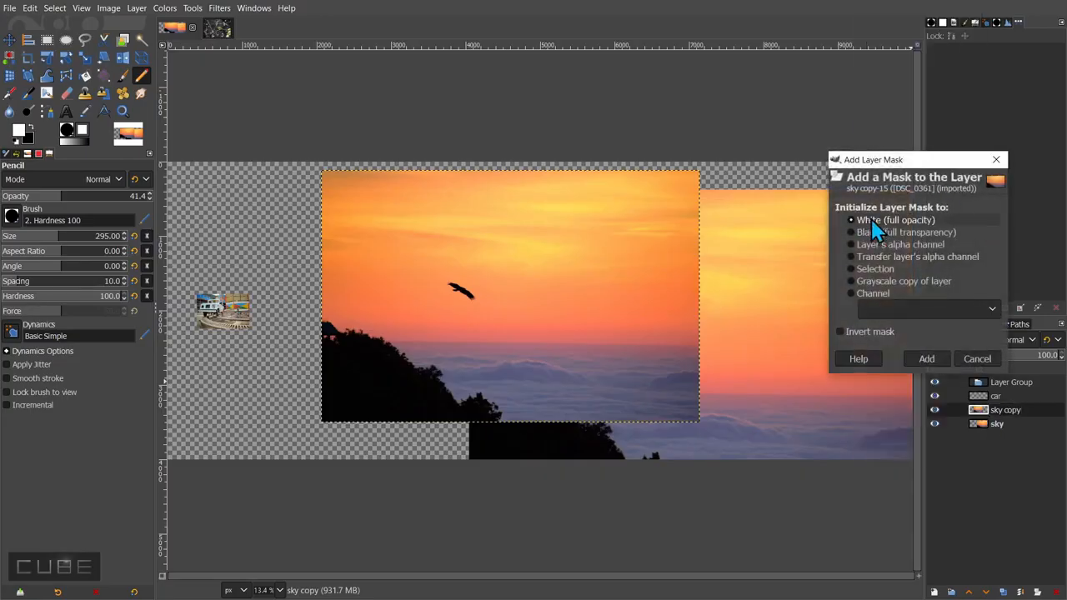
left_click(934, 359)
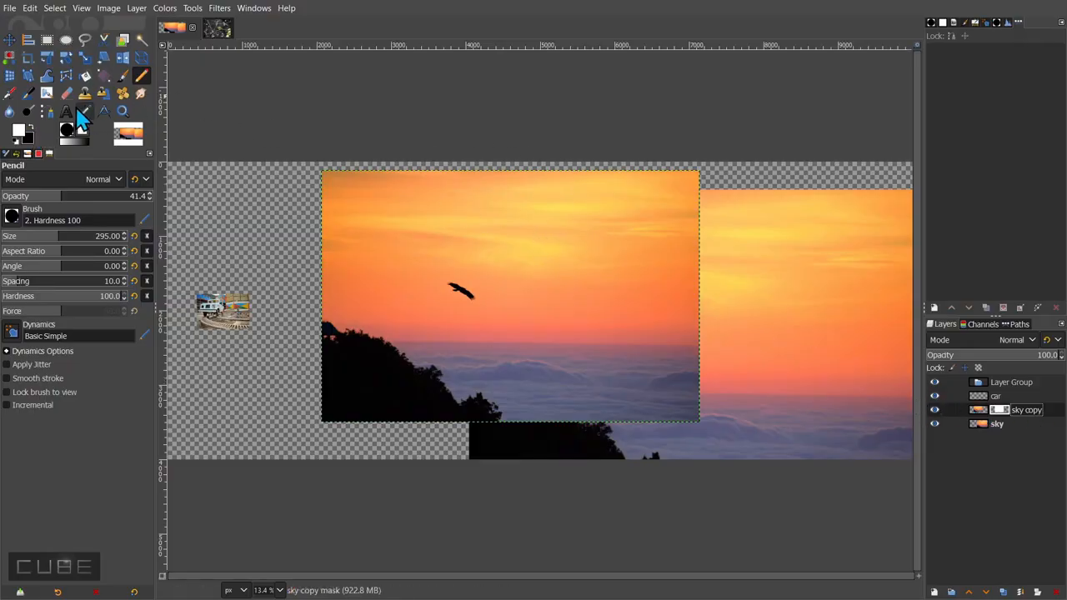
- Paint black on the mask across the upper sky with the Pencil at 41.4 and 100 opacity, and switch to the Eraser
left_click(34, 127)
mouse_move(411, 237)
left_mouse_down()
mouse_move(352, 245)
mouse_move(407, 221)
mouse_move(526, 232)
mouse_move(495, 209)
mouse_move(407, 212)
left_mouse_up()
left_click_drag(70, 195, 176, 195)
mouse_move(549, 225)
left_mouse_down()
mouse_move(556, 240)
mouse_move(467, 218)
mouse_move(357, 238)
left_mouse_up()
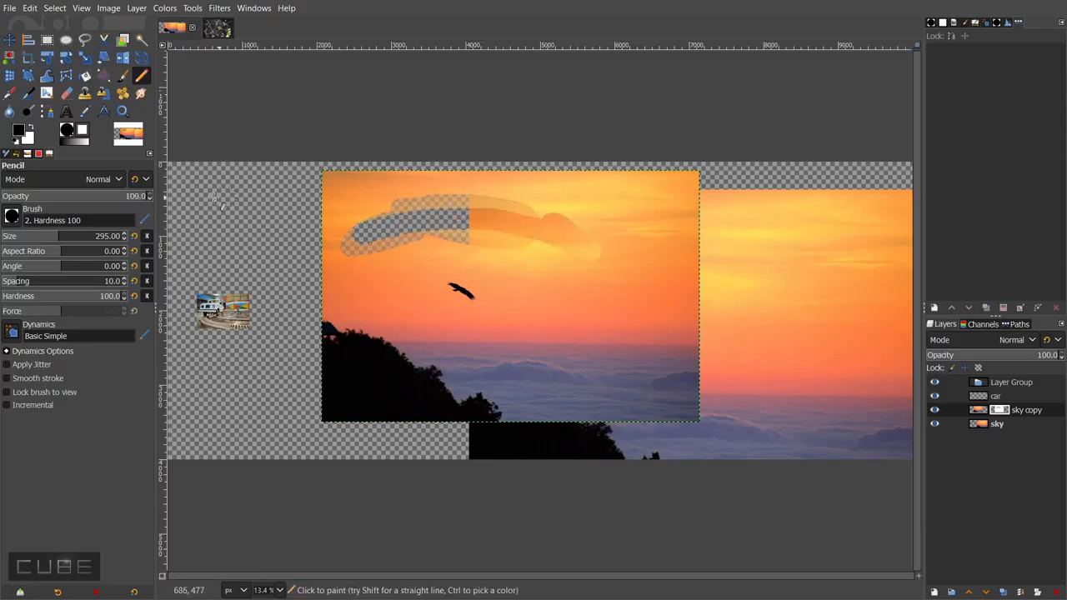
mouse_move(313, 206)
left_mouse_down()
mouse_move(344, 230)
mouse_move(375, 205)
mouse_move(395, 213)
mouse_move(455, 198)
left_mouse_up()
key("shift+e")
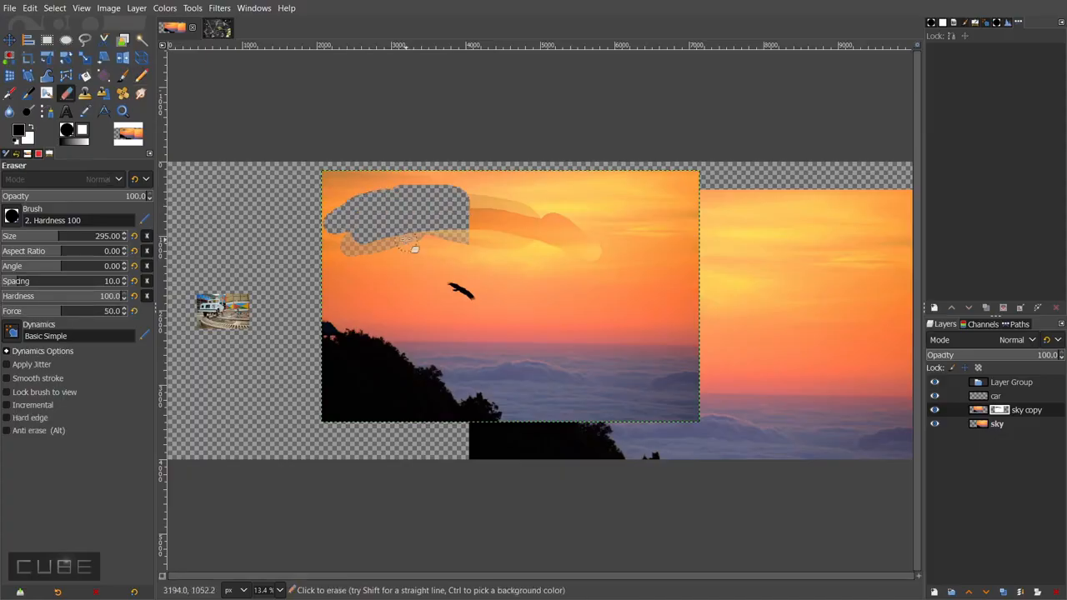
- Restore part of the hidden sky on the sky copy mask with the Eraser and delete the layer mask
mouse_move(428, 233)
left_mouse_down()
mouse_move(334, 248)
mouse_move(424, 238)
mouse_move(511, 249)
mouse_move(439, 227)
mouse_move(412, 244)
mouse_move(401, 216)
mouse_move(412, 242)
mouse_move(342, 243)
mouse_move(395, 240)
mouse_move(396, 224)
mouse_move(347, 244)
left_mouse_up()
key("alt")
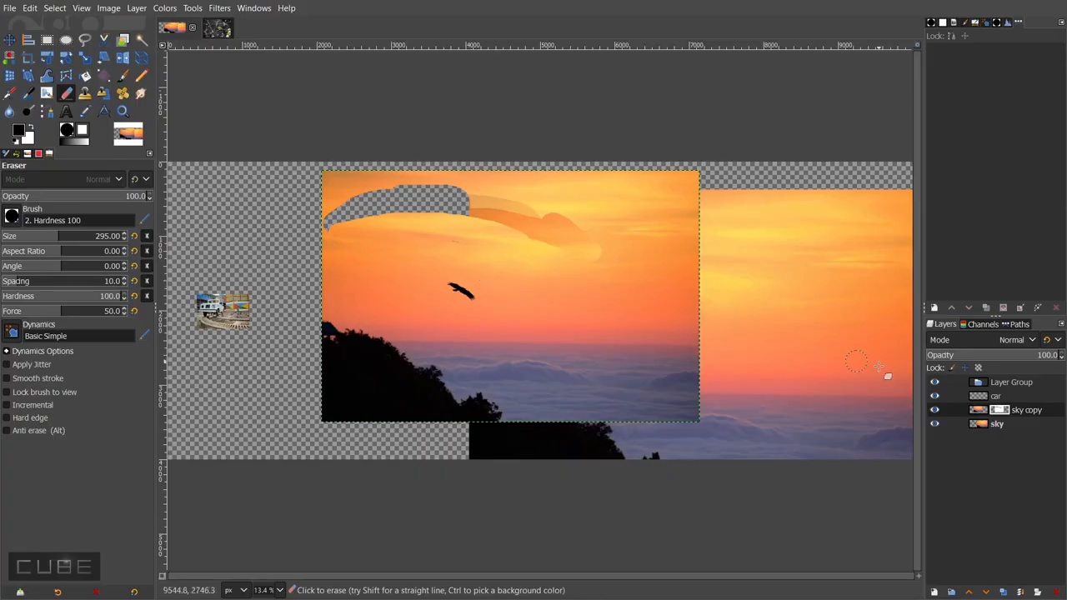
left_click(1004, 409)
right_click(1006, 409)
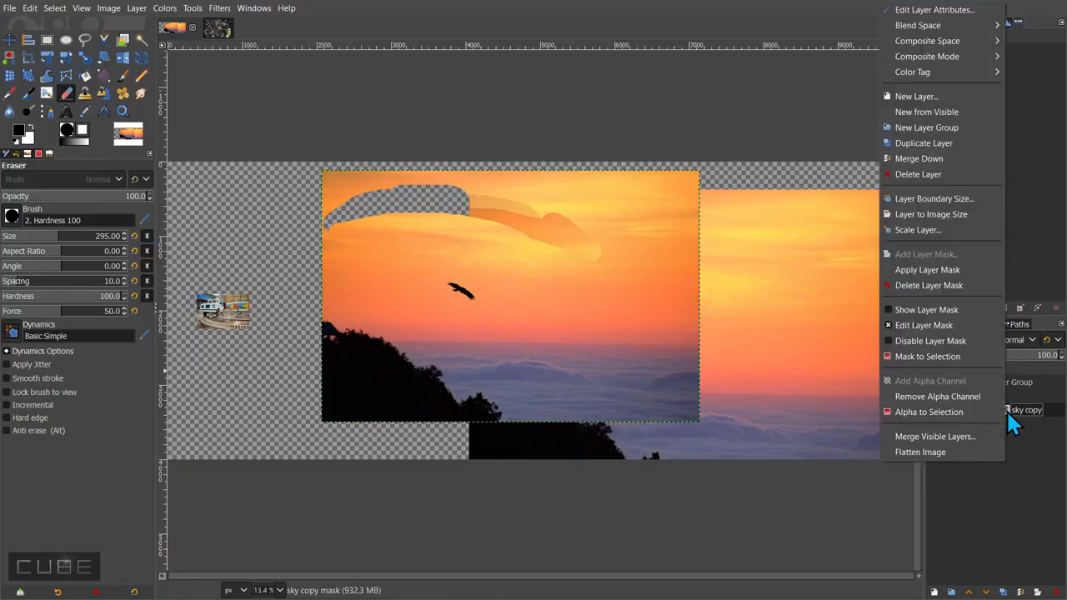
left_click(957, 285)
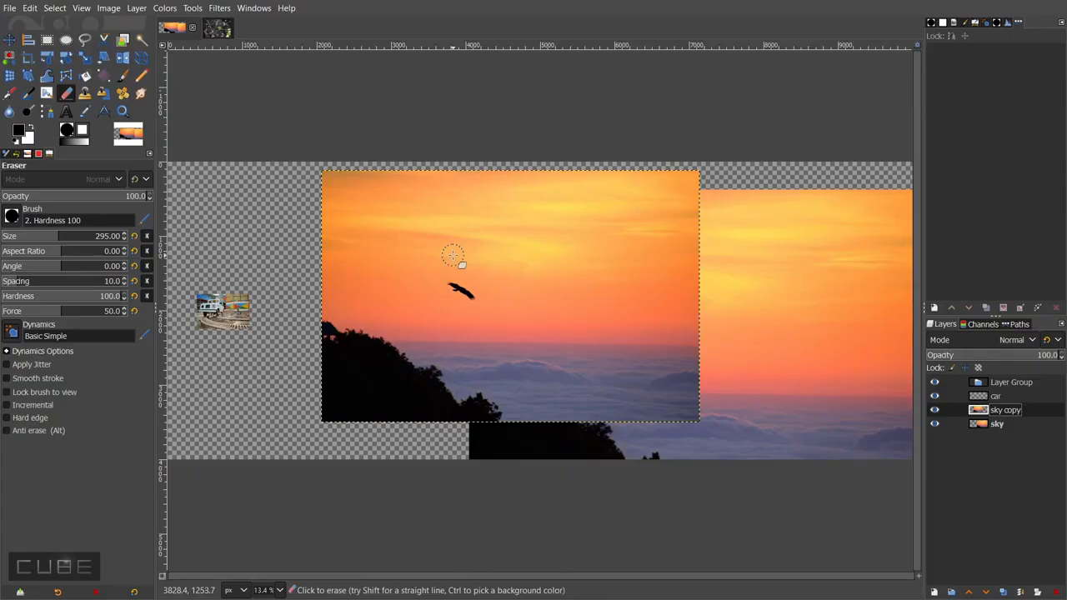
- Set Bucket Fill to Pattern fill and fill the sky copy layer with the Clipboard Image pattern, followed by Leopard
left_click(90, 78)
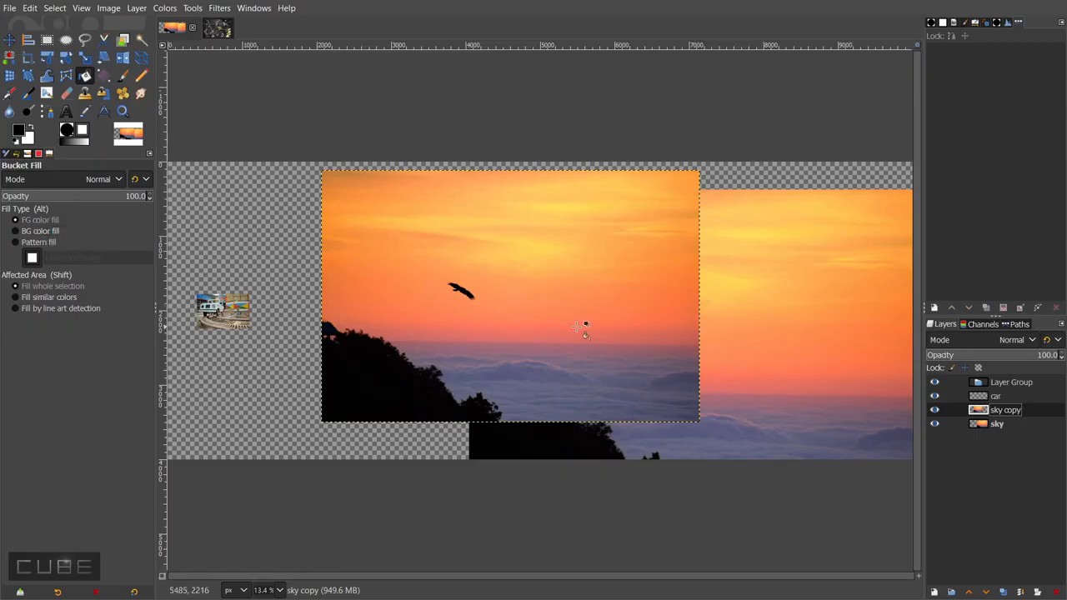
left_click(43, 242)
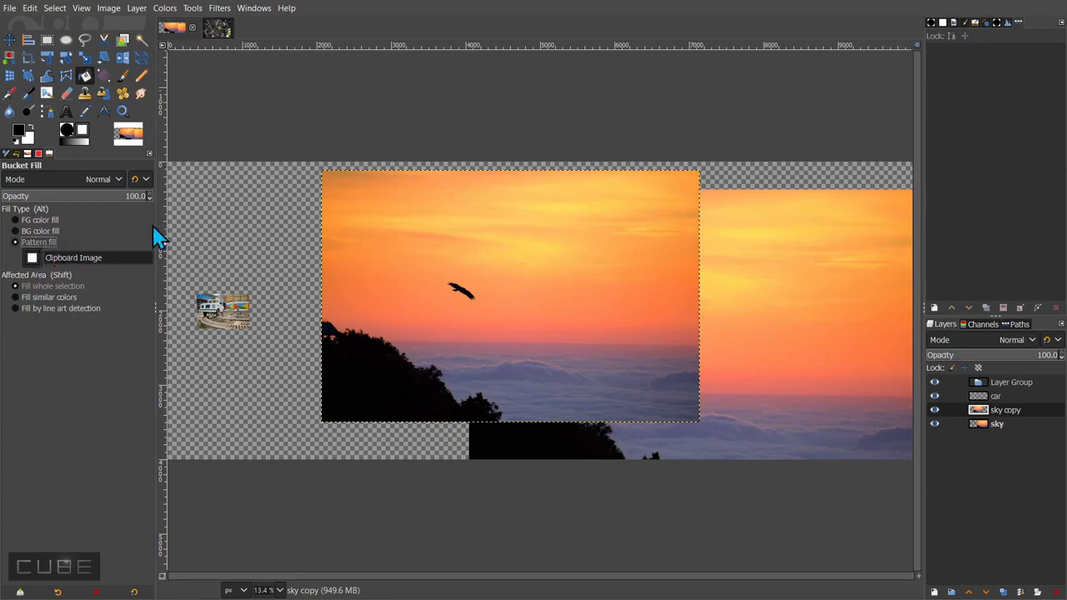
left_click(955, 23)
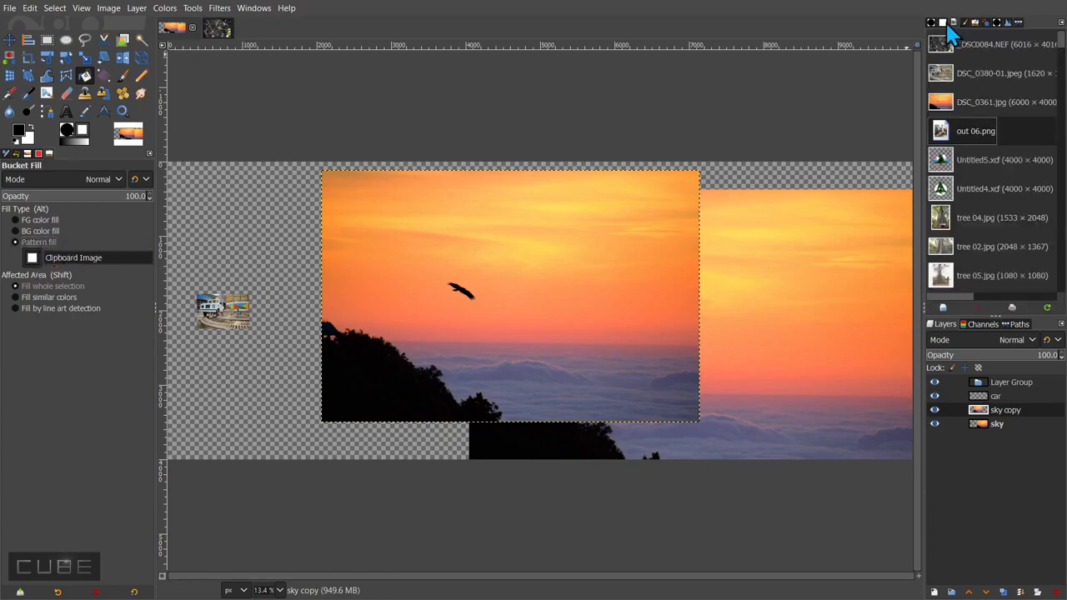
left_click(943, 23)
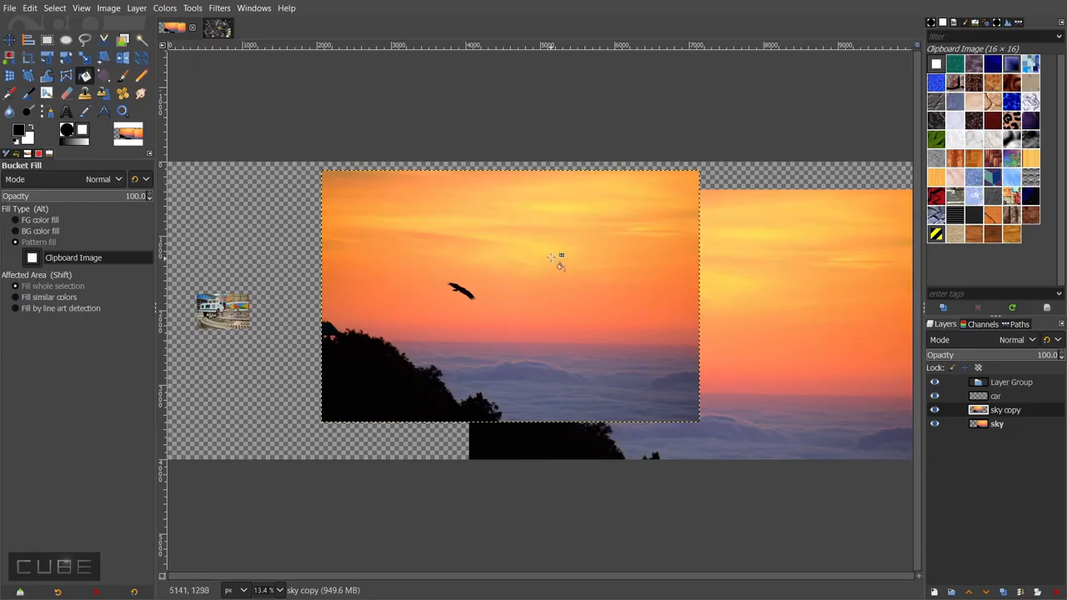
left_click(565, 294)
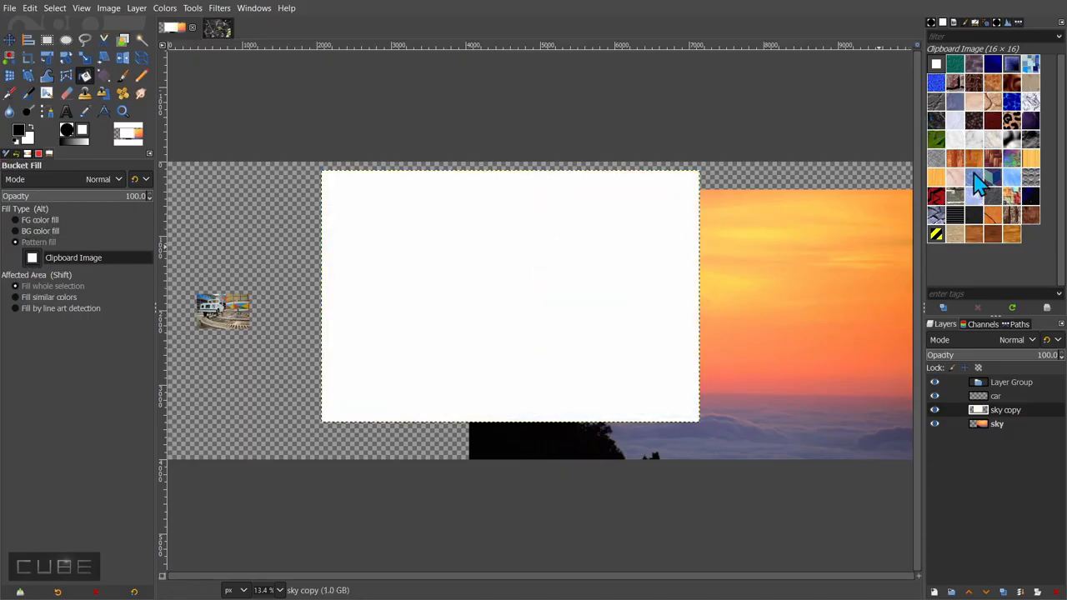
left_click(1011, 121)
left_click(484, 282)
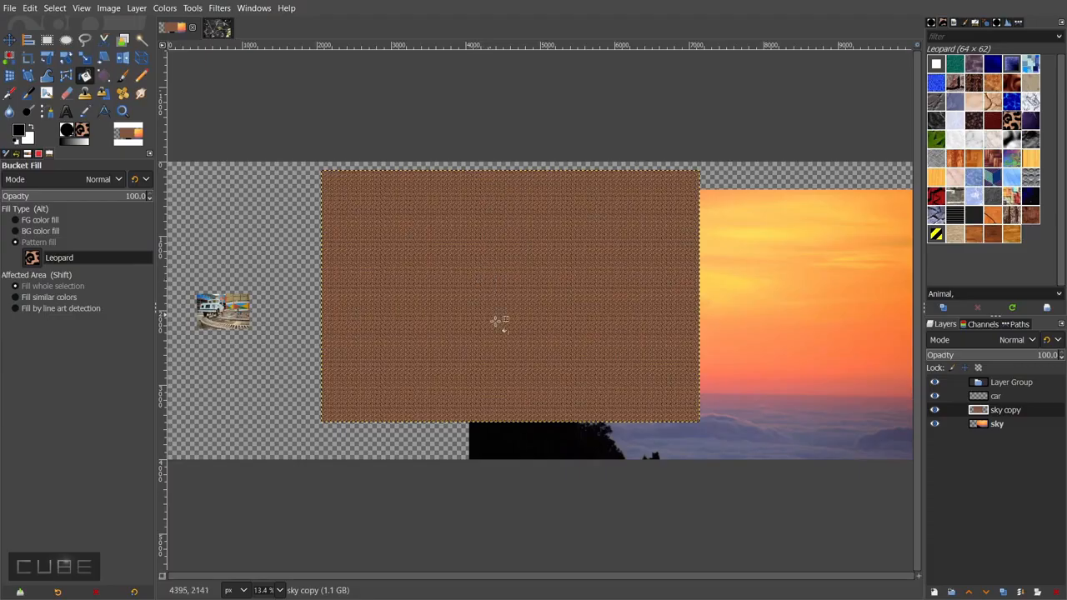
- Select a 102 × 77 px rectangle around the yellow triangle panel on the car layer and copy it
left_click(989, 398)
scroll(286, 279, "up", 4)
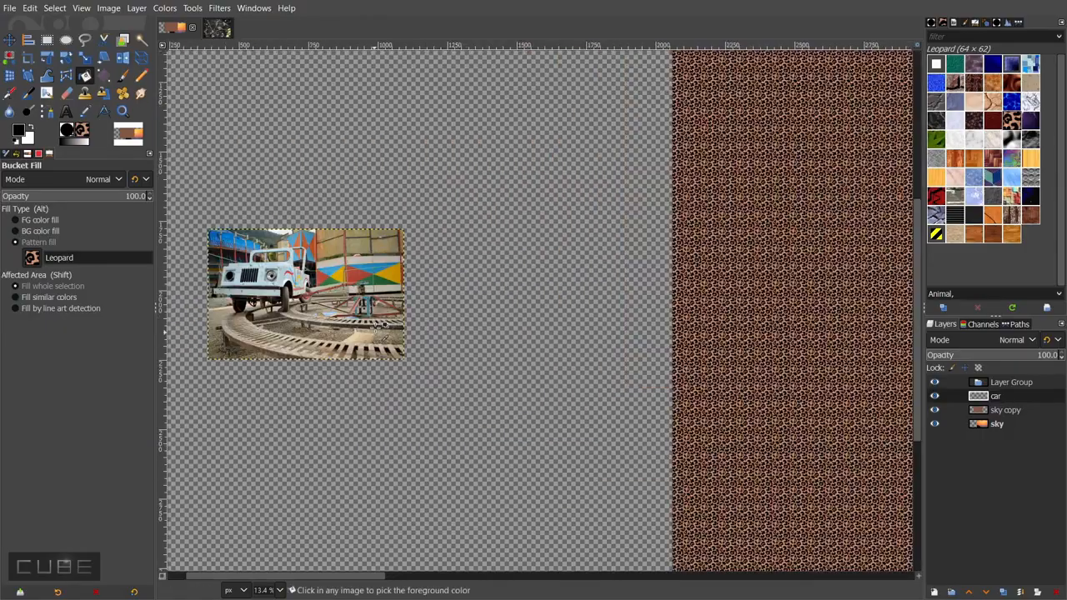
scroll(380, 329, "up", 8)
scroll(535, 386, "down", 1)
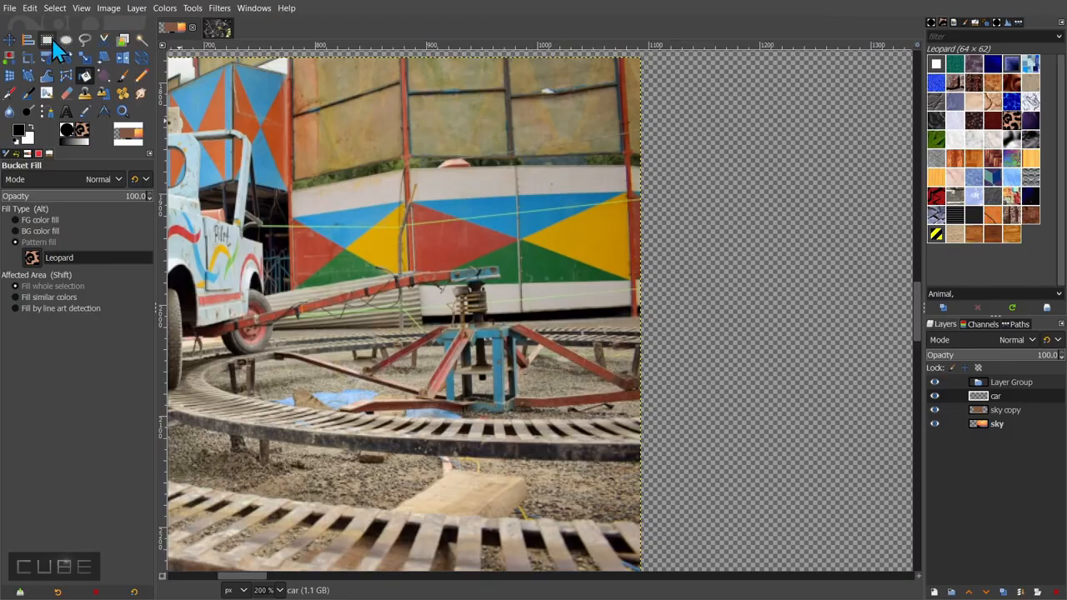
left_click(47, 39)
left_click_drag(518, 197, 560, 218)
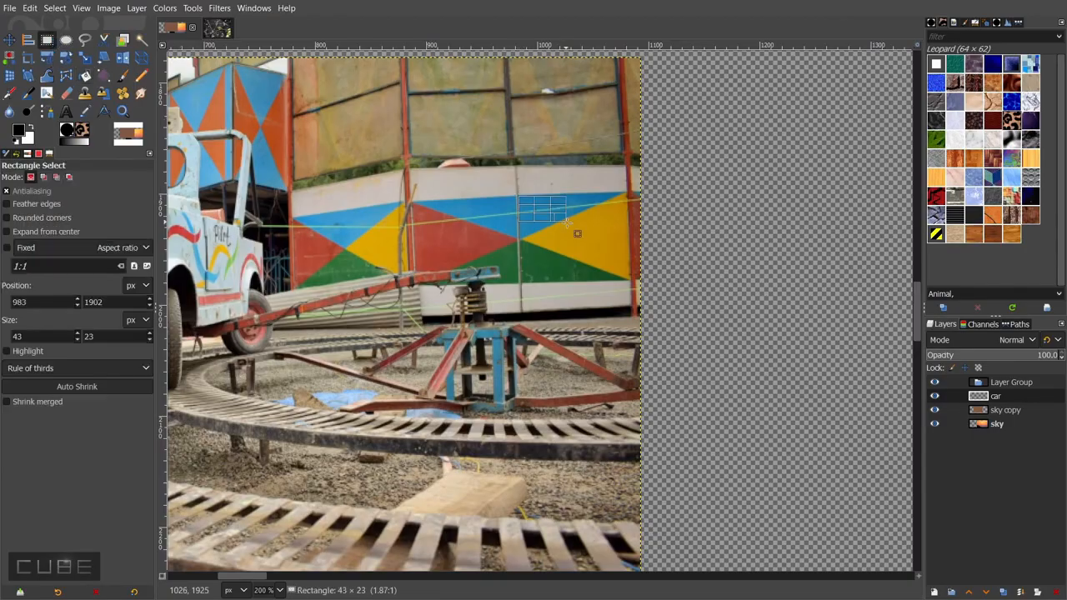
left_click_drag(630, 278, 638, 288)
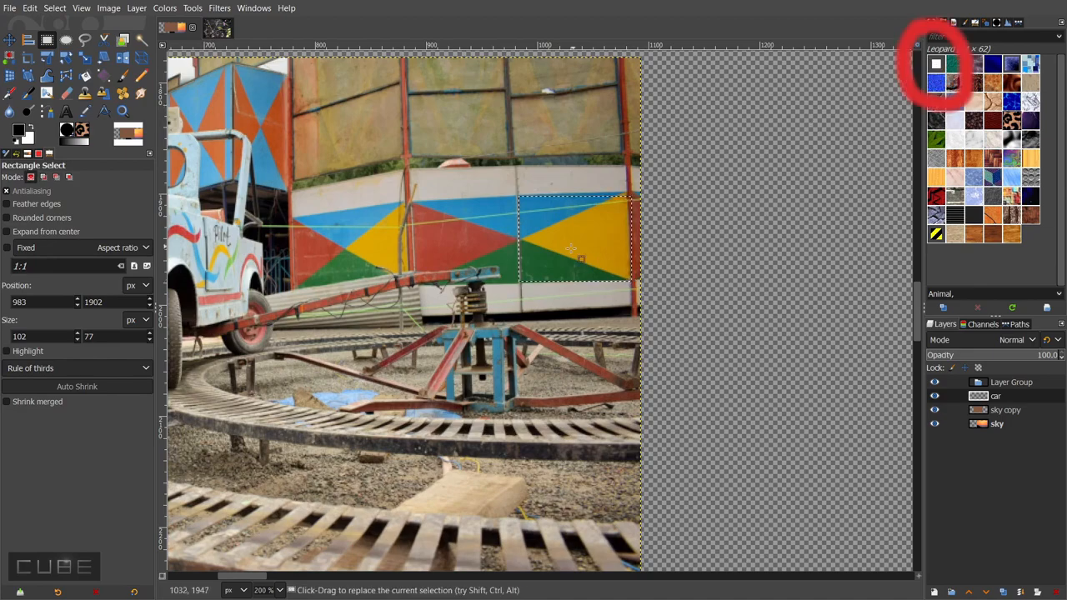
key("ctrl+c")
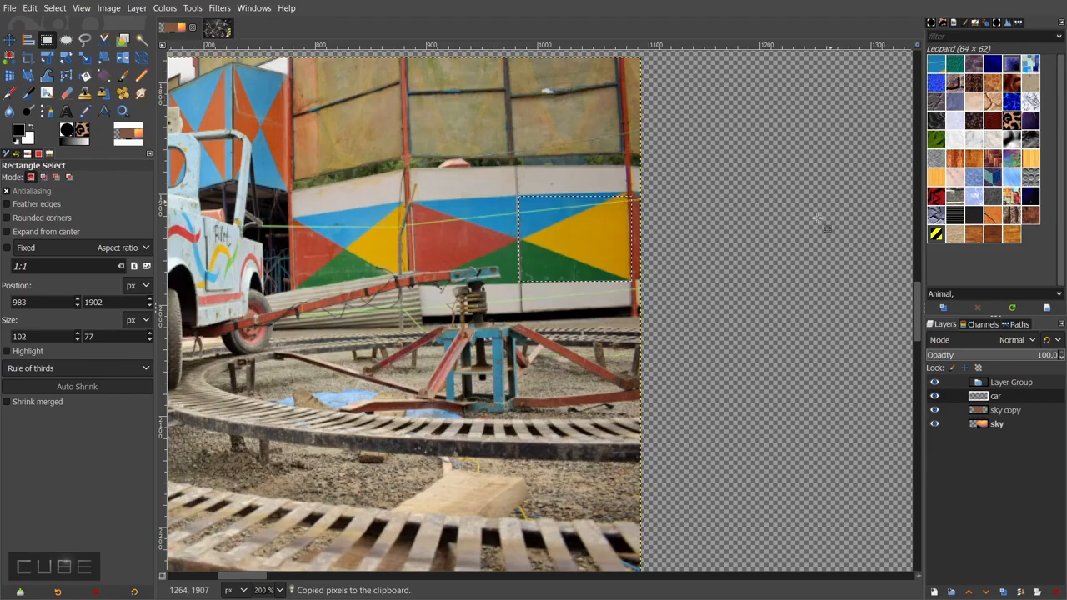
- Fill the sky copy layer with the copied 102 × 77 px panel as the Clipboard Image pattern
scroll(748, 346, "down", 10)
scroll(761, 335, "up", 3)
scroll(854, 335, "left", 3)
key("shift+b")
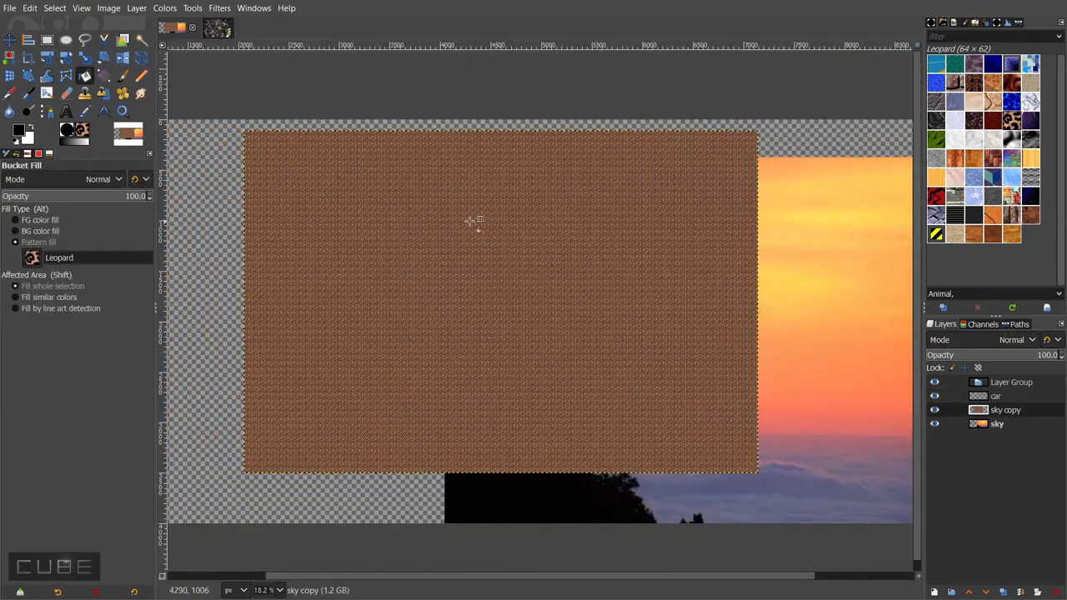
left_click(935, 65)
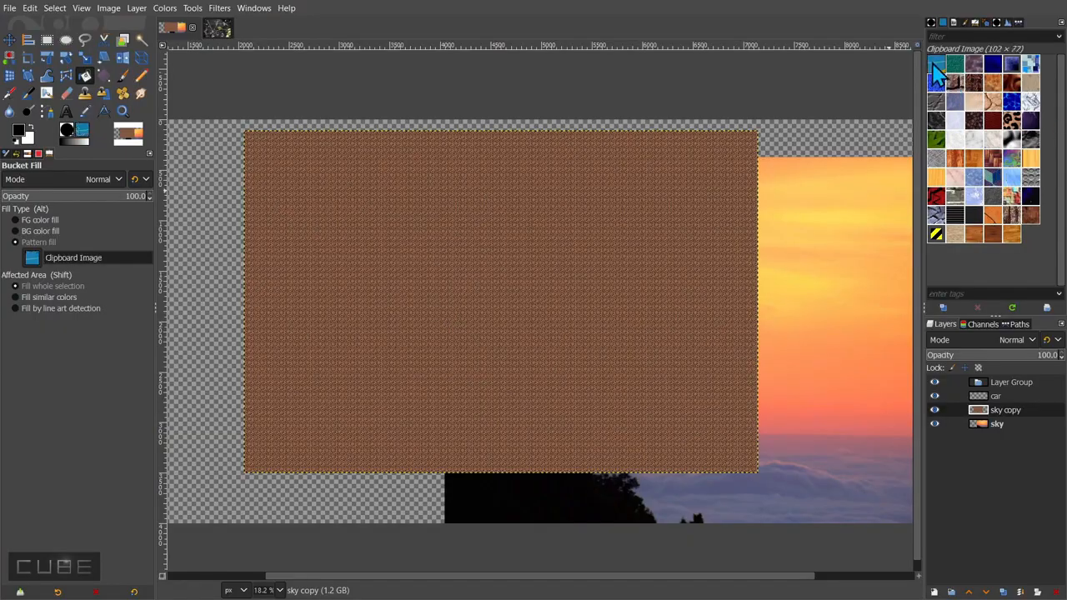
left_click(416, 260)
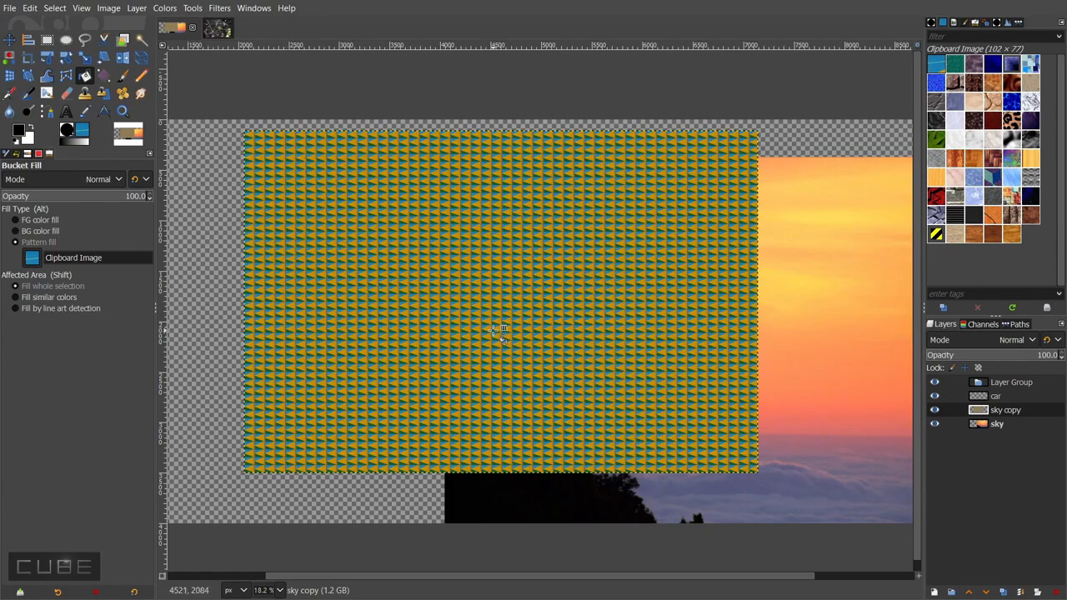
- Scale the car layer up to 3421 × 2281 px with its aspect ratio kept
left_click(986, 398)
left_click_drag(475, 322, 890, 354)
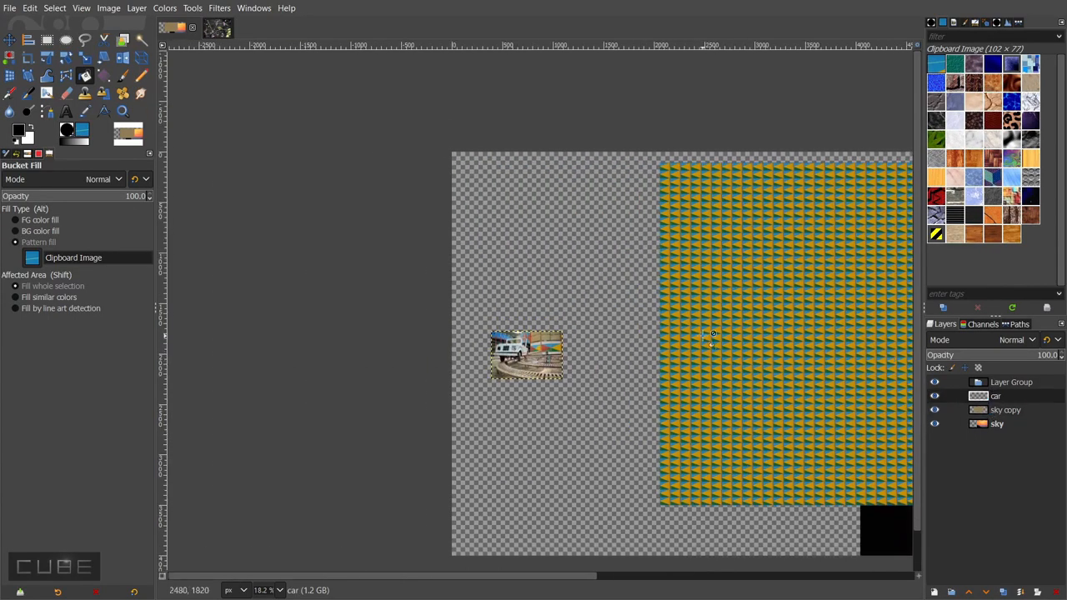
left_click(84, 57)
left_click_drag(532, 356, 250, 101)
left_click_drag(389, 263, 446, 345)
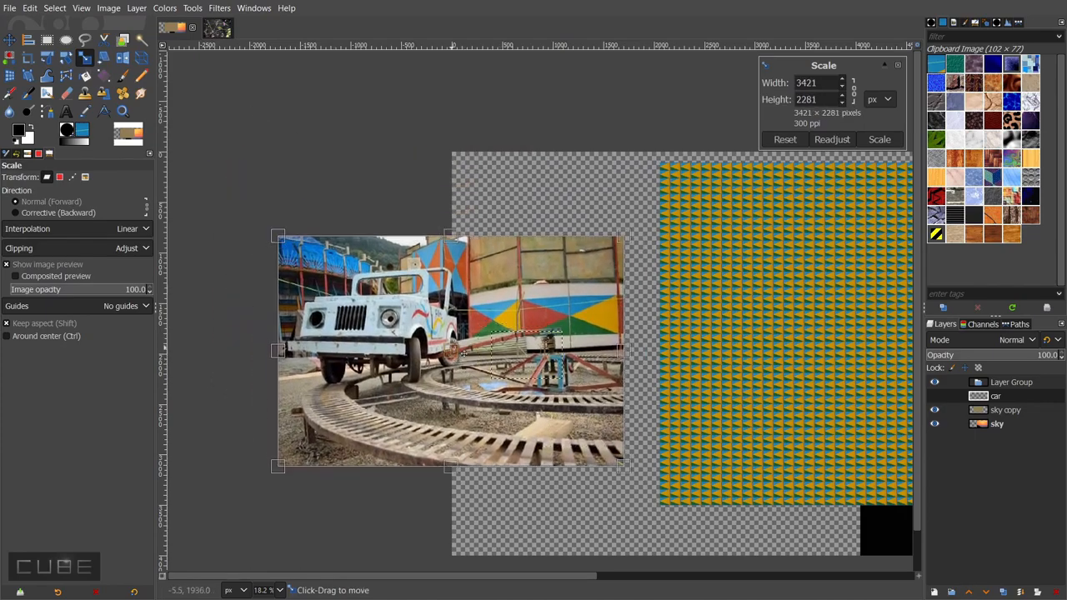
left_click(879, 139)
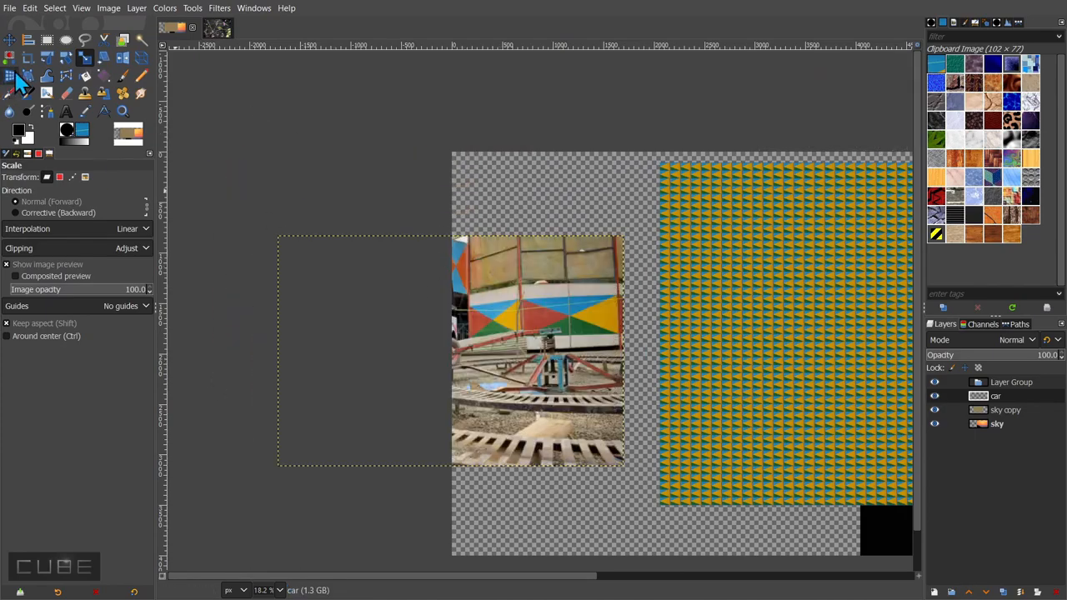
- Select a 517 × 385 px rectangle around the yellow triangle panel on the enlarged car layer and copy it
left_click(46, 39)
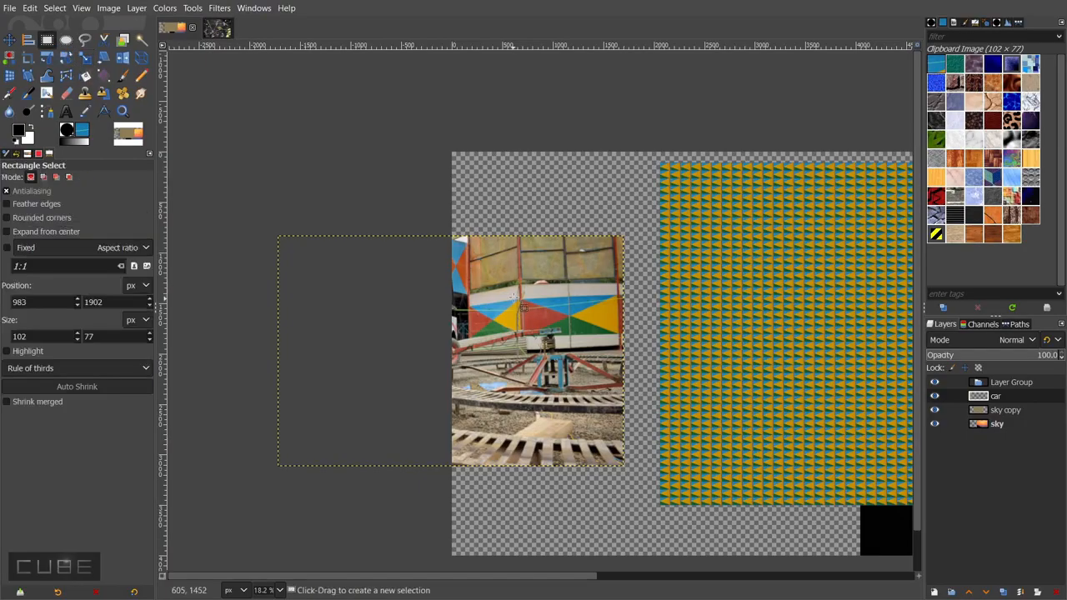
left_click_drag(568, 296, 621, 335)
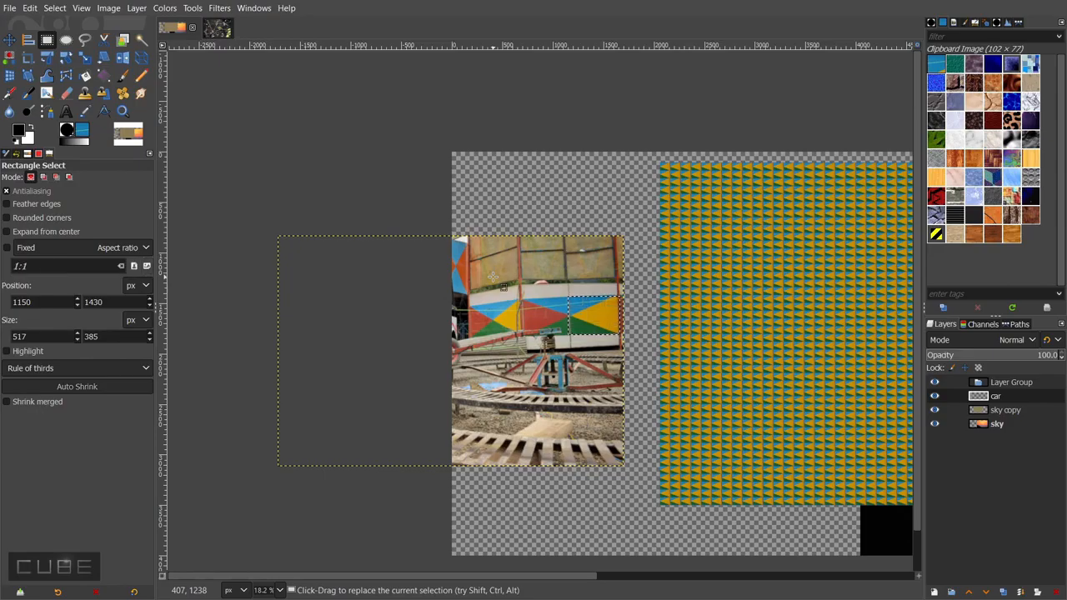
key("ctrl+c")
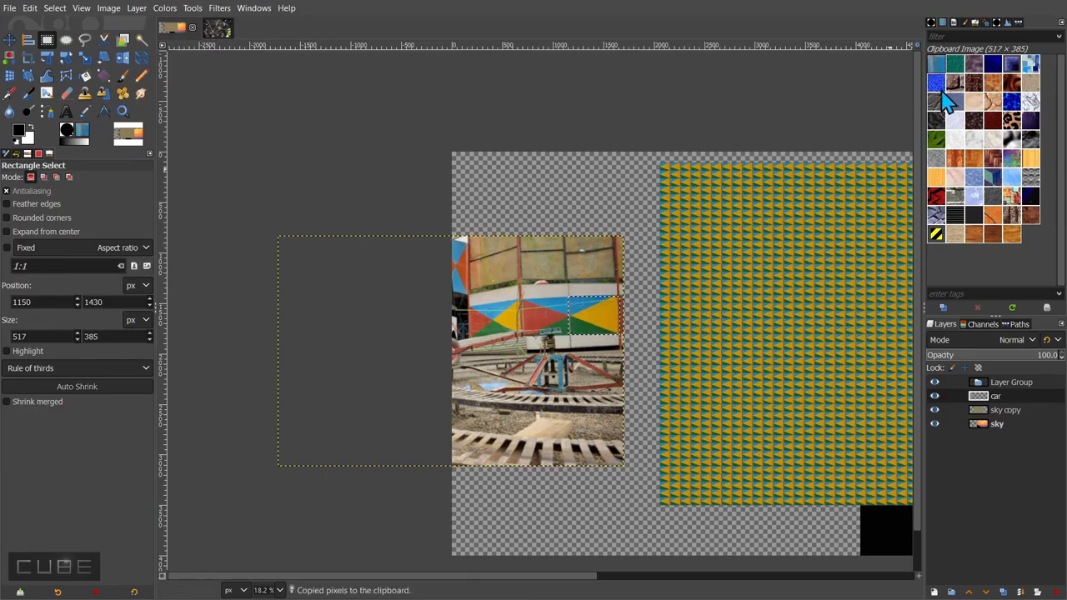
- Bucket-fill the sky copy layer with the newly copied 517 × 385 px Clipboard Image pattern
left_click_drag(801, 337, 407, 326)
key("shift+b")
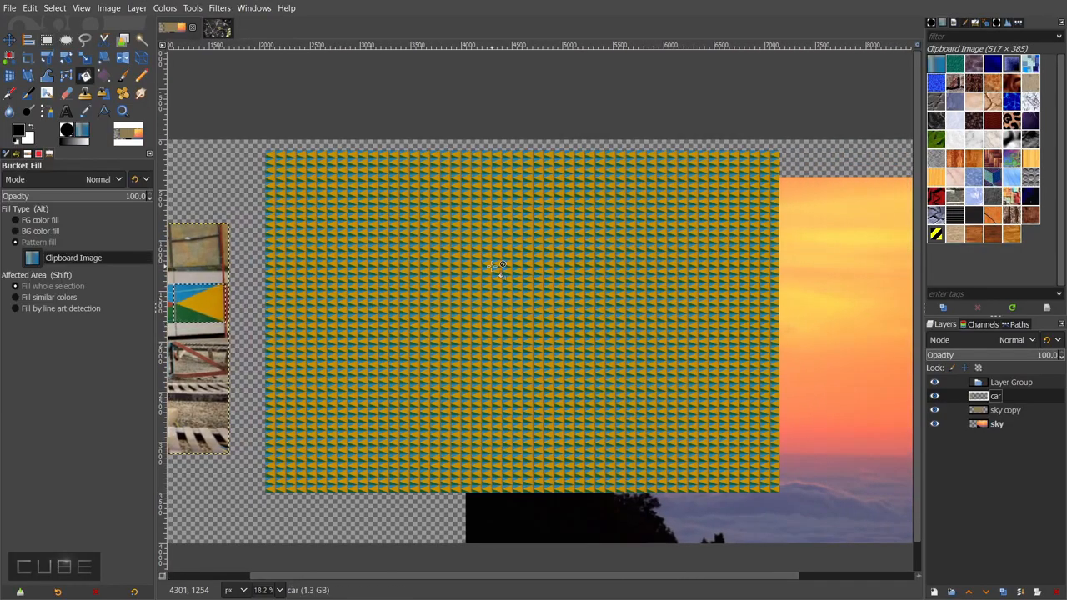
left_click(993, 409)
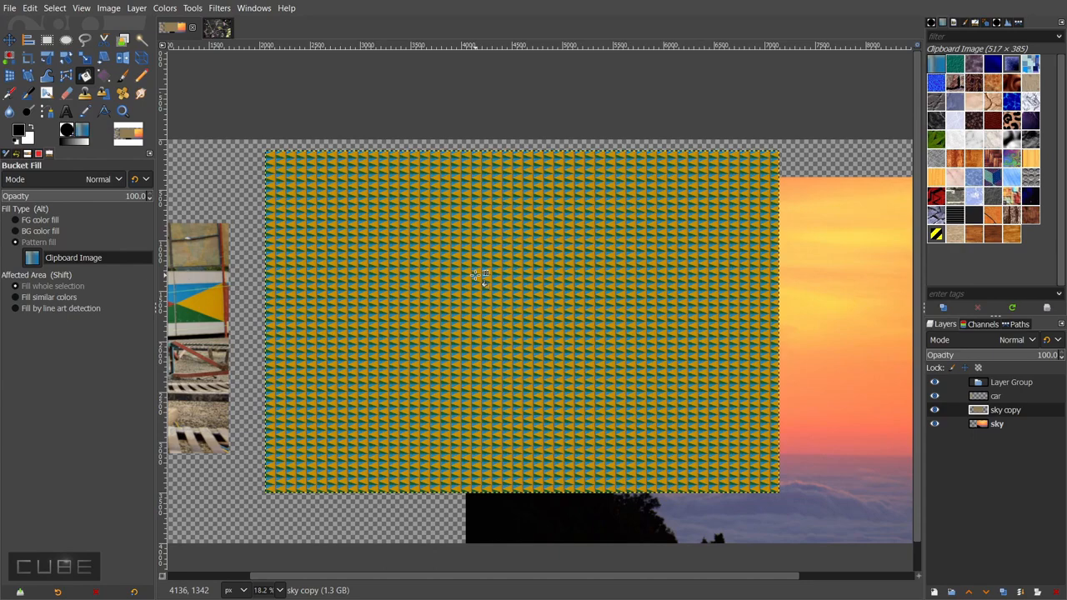
left_click(477, 275)
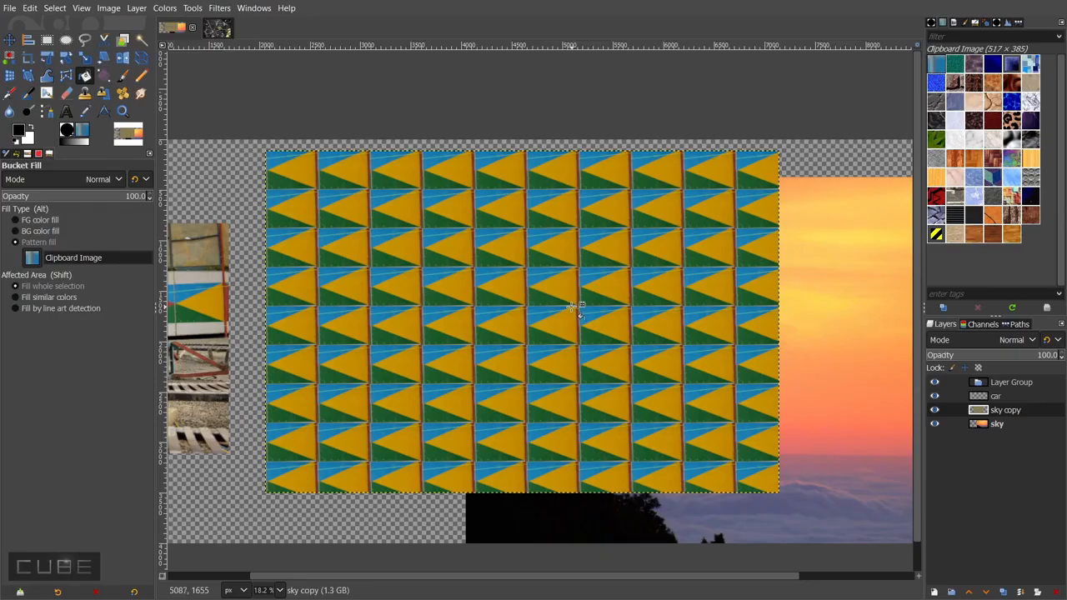
- Place the sky layer above sky copy in the layer order and move its image over the patterned area
left_click_drag(993, 425, 997, 405)
left_click_drag(744, 406, 622, 295)
key("m")
key("minus")
key("minus")
left_click_drag(734, 287, 621, 286)
scroll(621, 285, "down", 1)
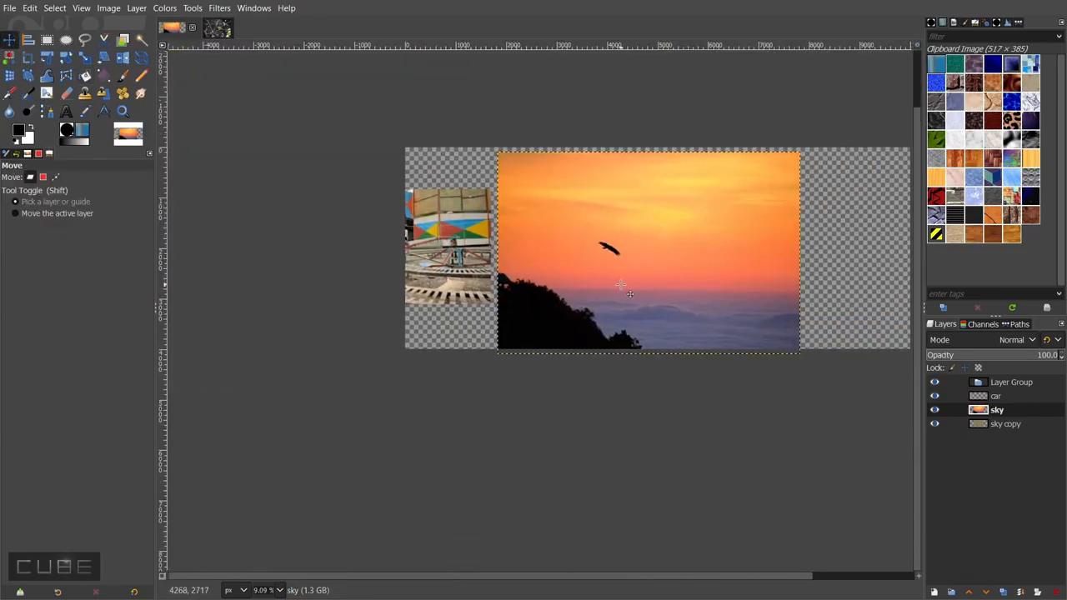
- Select the black hillside on the sky layer with Fuzzy Select and invert the selection
left_click(142, 39)
left_click(537, 323)
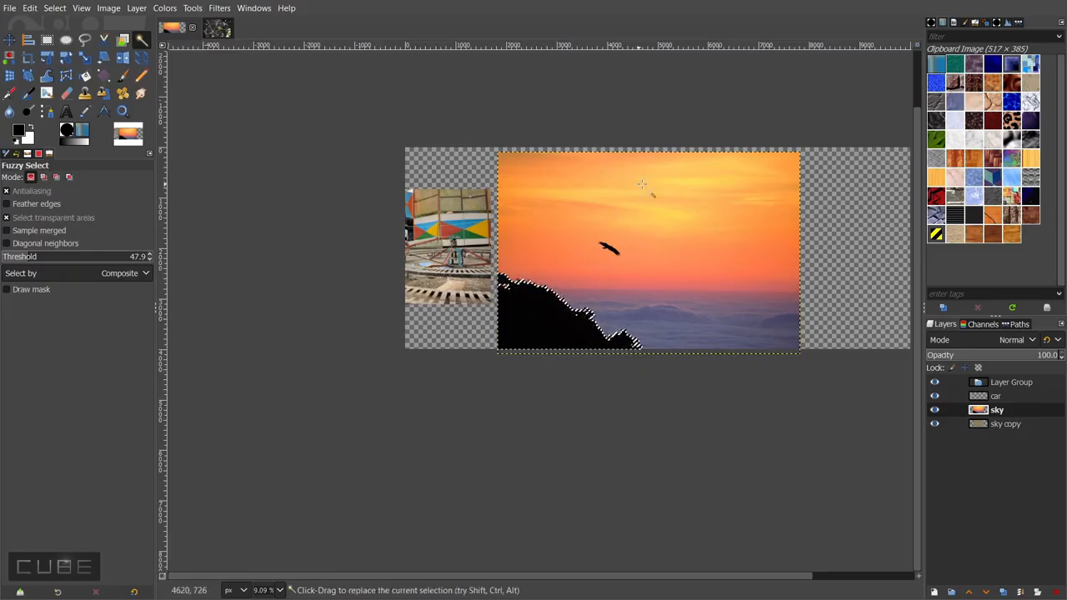
right_click(556, 342)
mouse_move(583, 380)
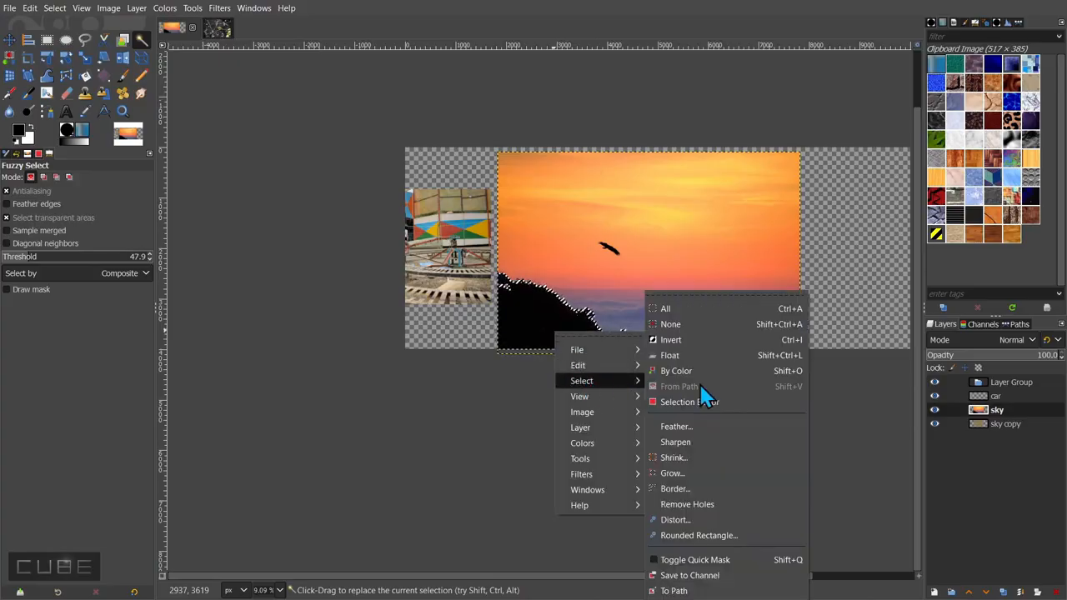
left_click(791, 342)
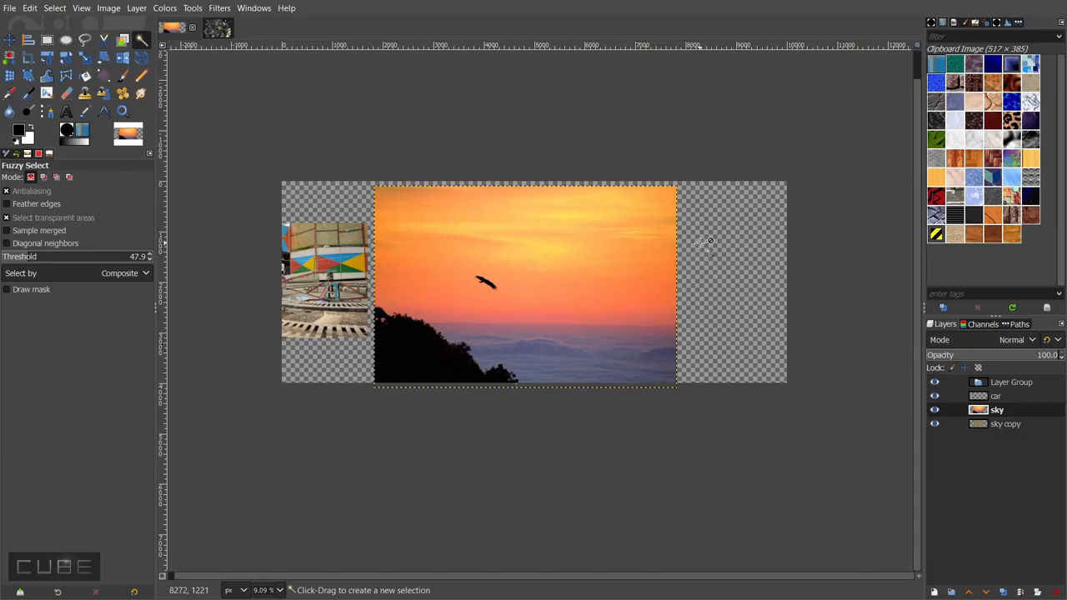
- Preview the G'MIC-Qt Artistic filters Cartoon and Color Abstraction Paint, and apply Cutout to the sky layer with output on a new layer
left_click(219, 9)
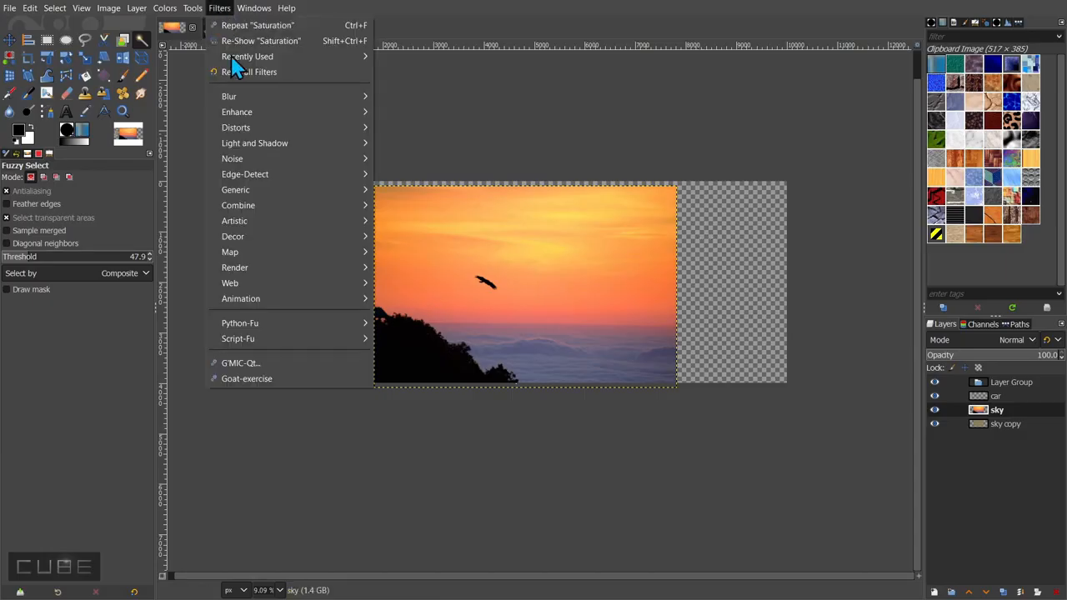
left_click(262, 367)
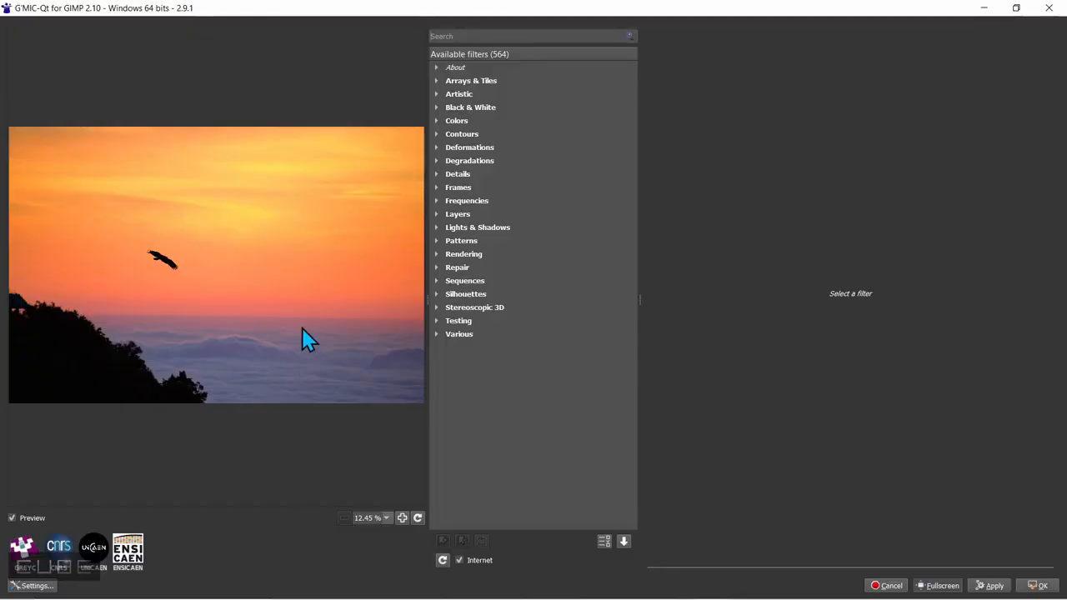
left_click(454, 94)
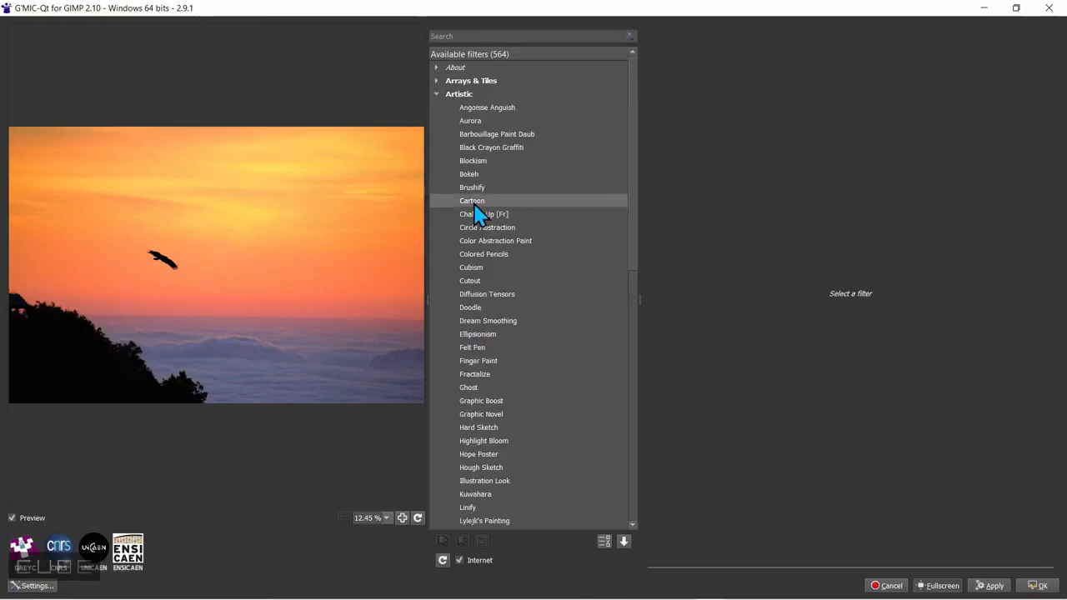
left_click(474, 203)
left_click(477, 241)
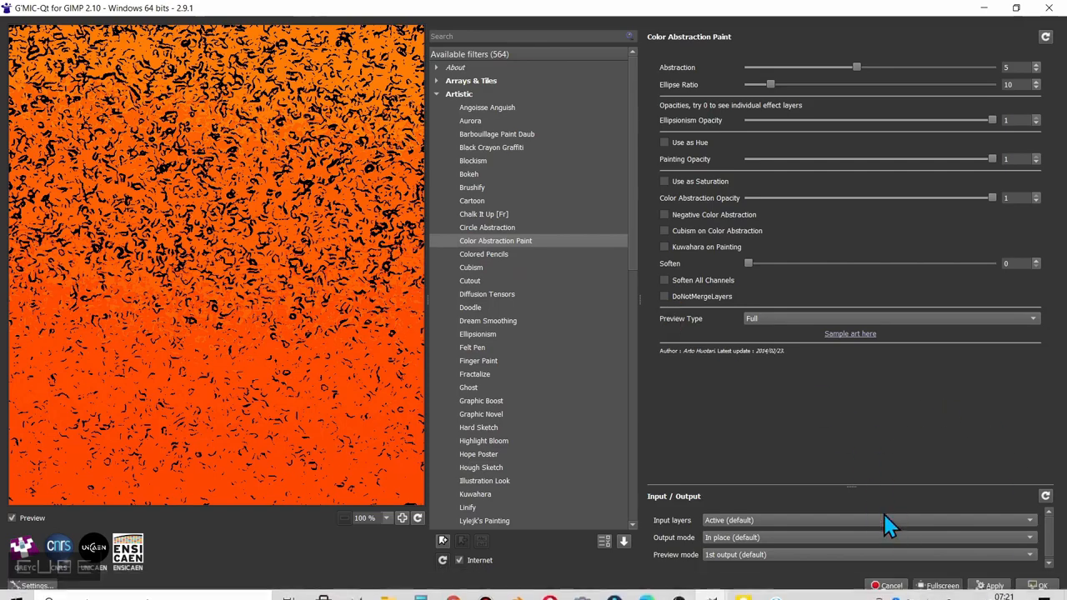
left_click(492, 279)
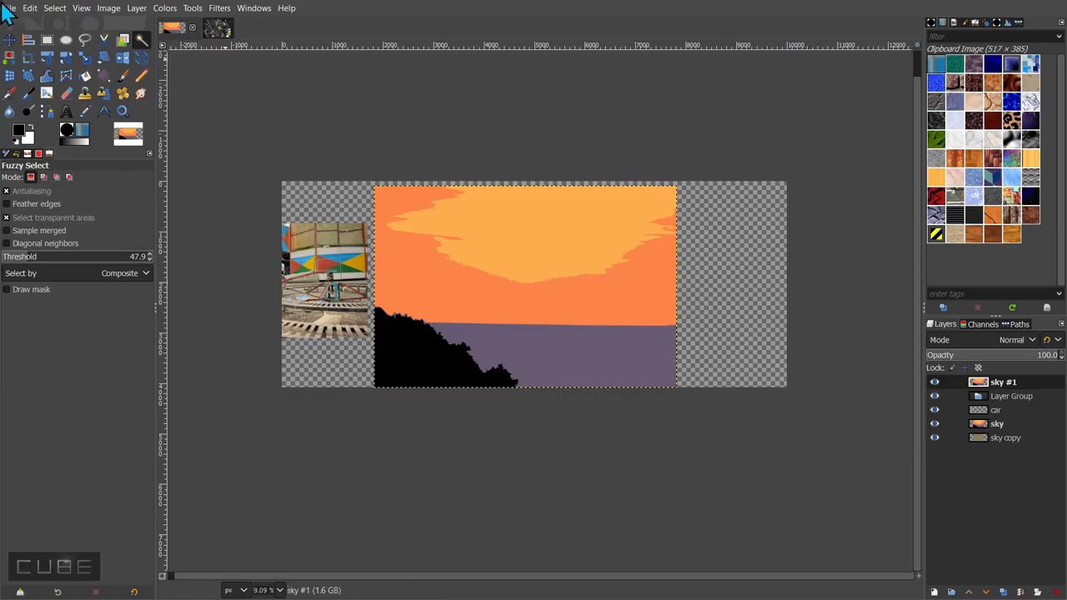
left_click(12, 8)
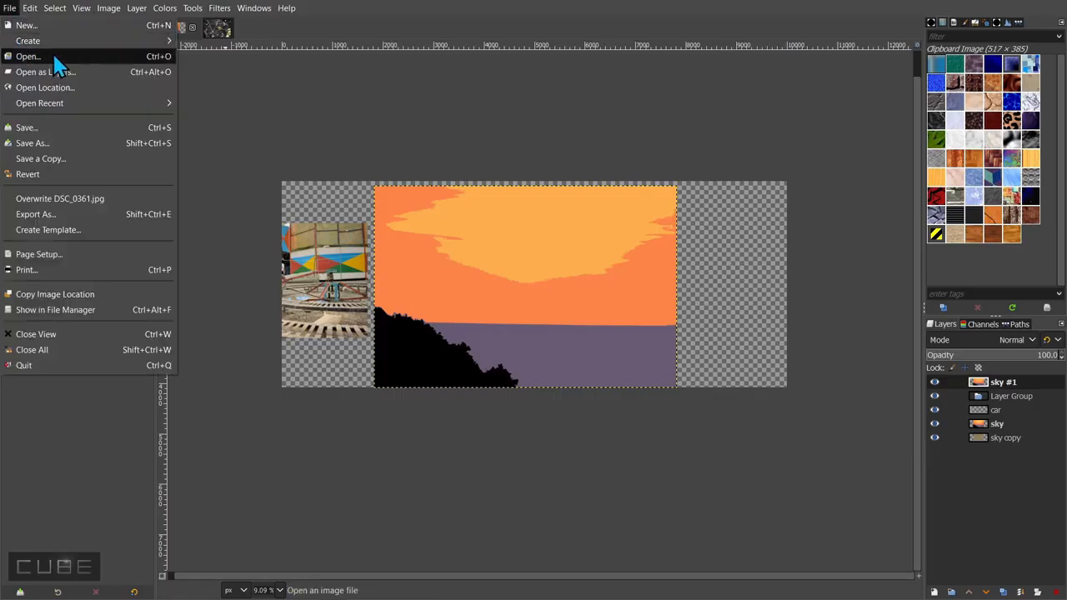
mouse_move(61, 37)
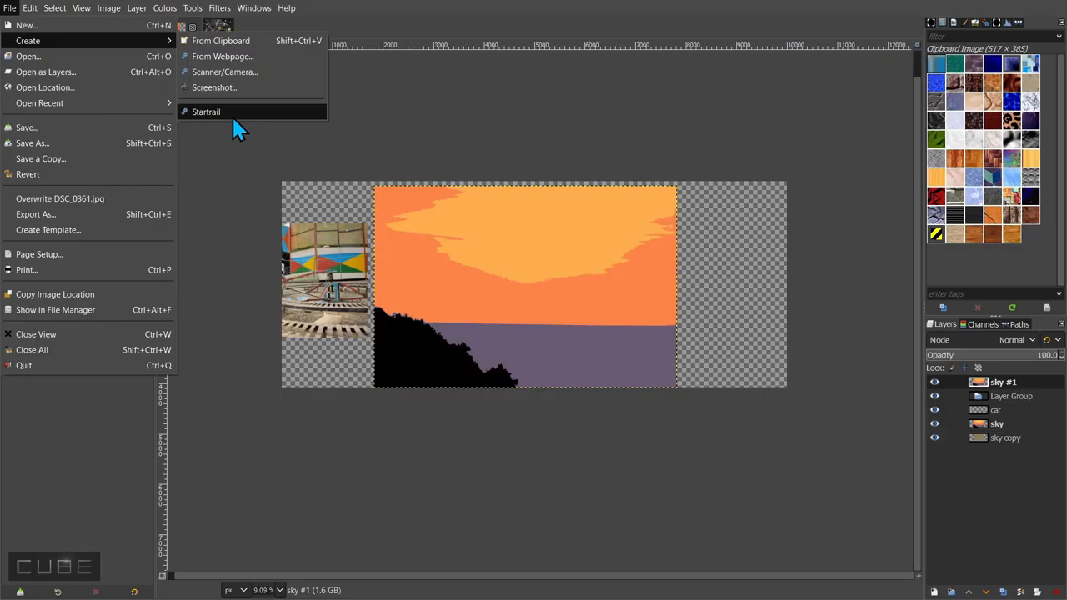
left_click(828, 302)
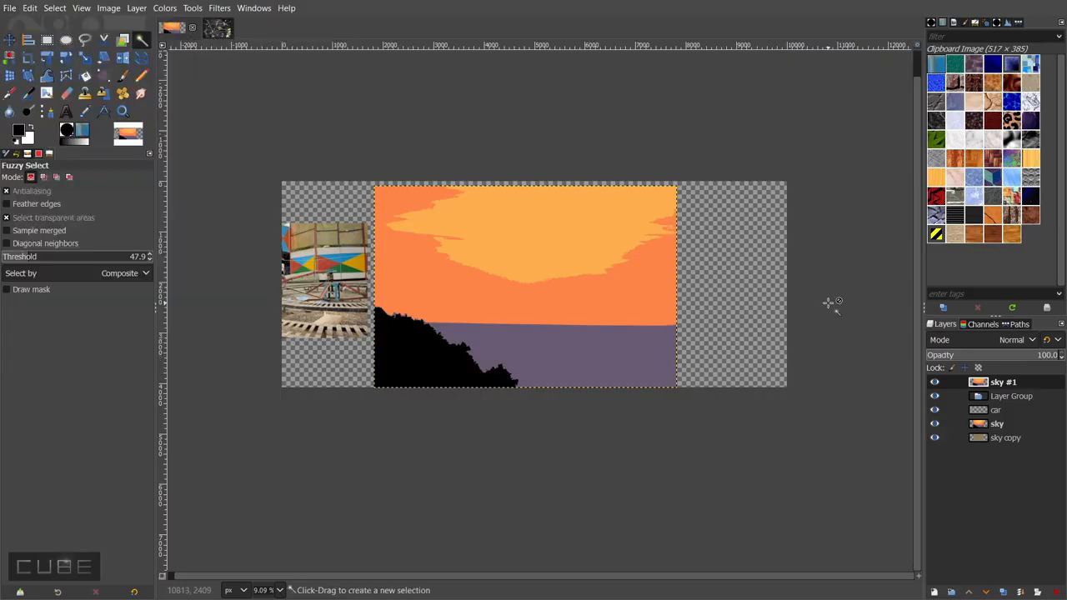